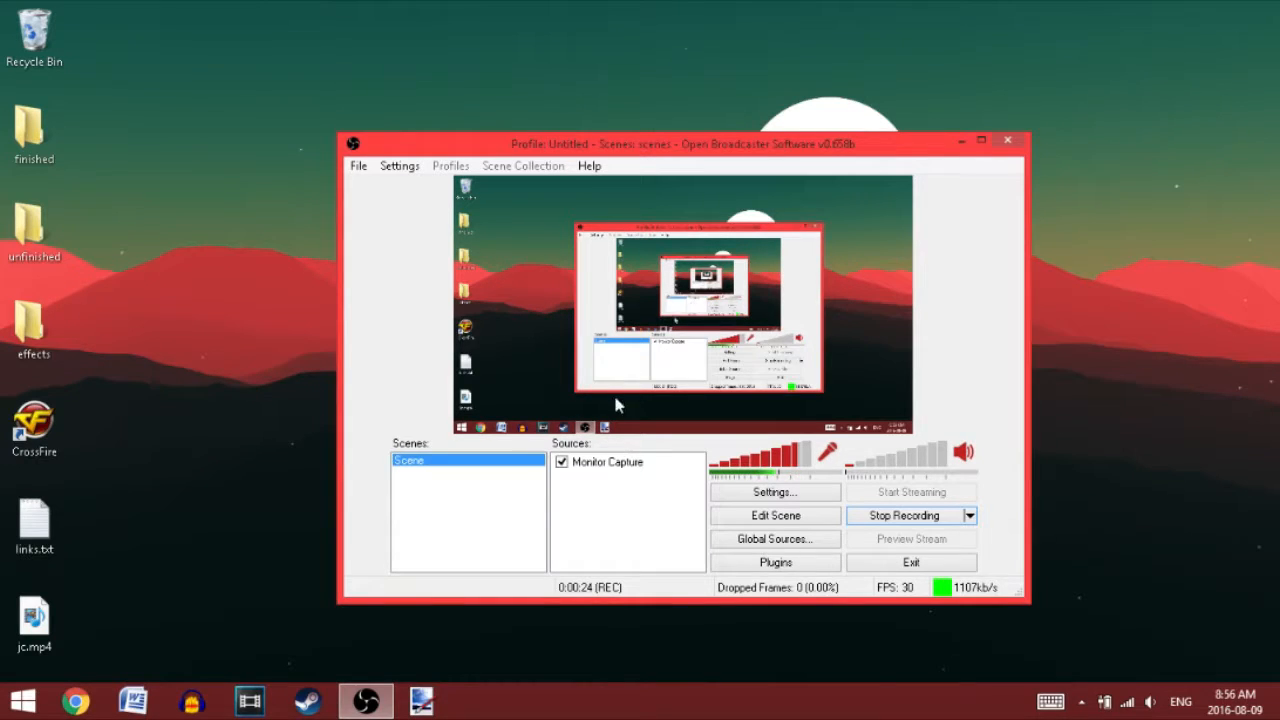
Step: Switch to Chrome, search the web for "obs download" and open the official Open Broadcaster Software download page
click(76, 702)
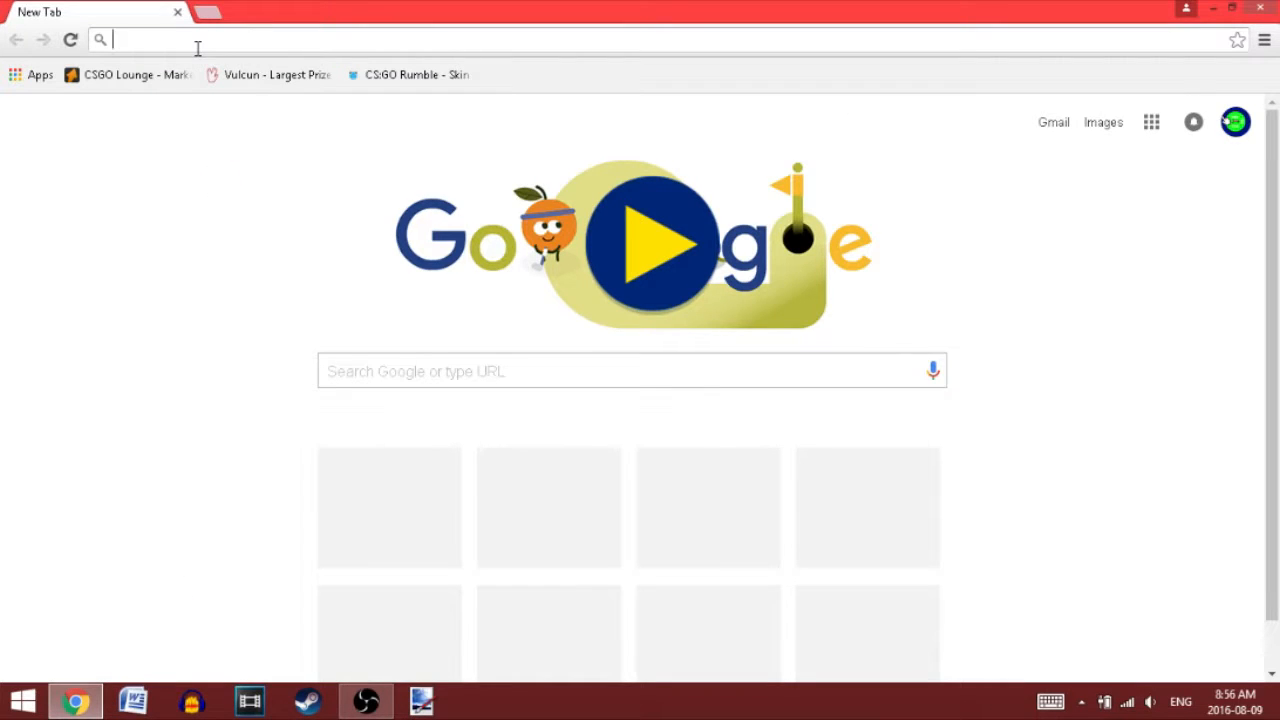
text(obs)
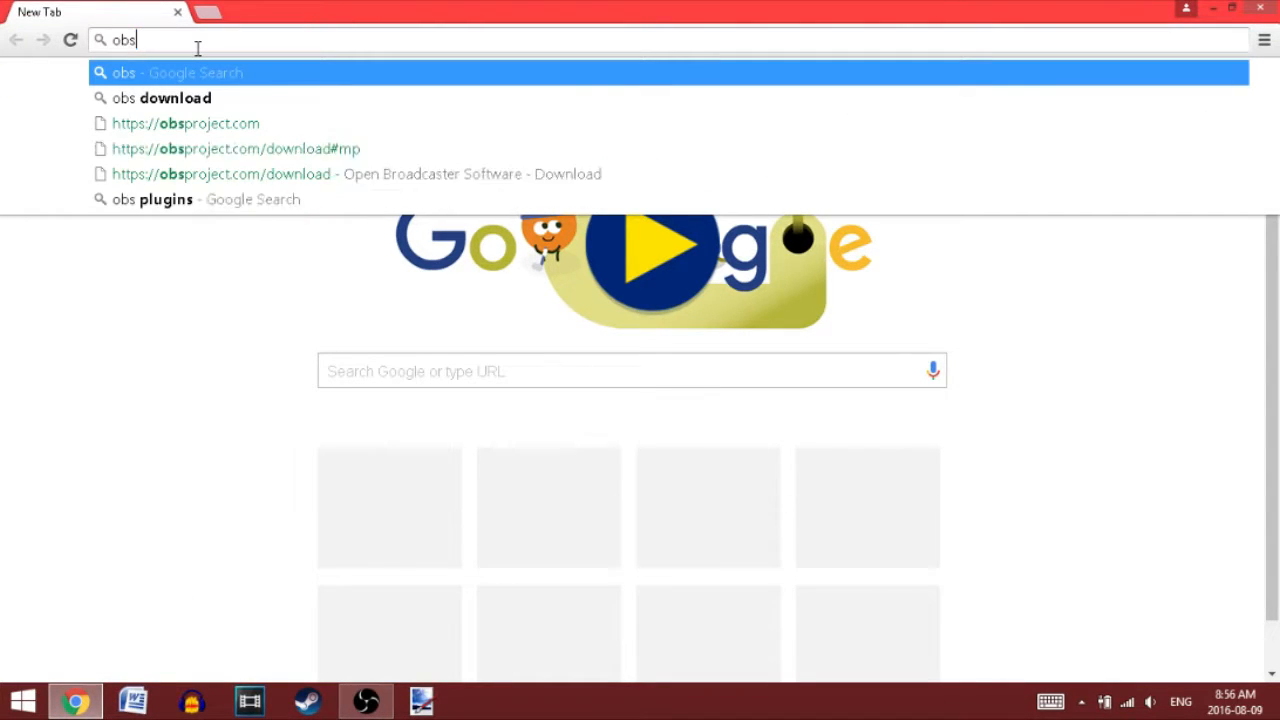
key(BackSpace)
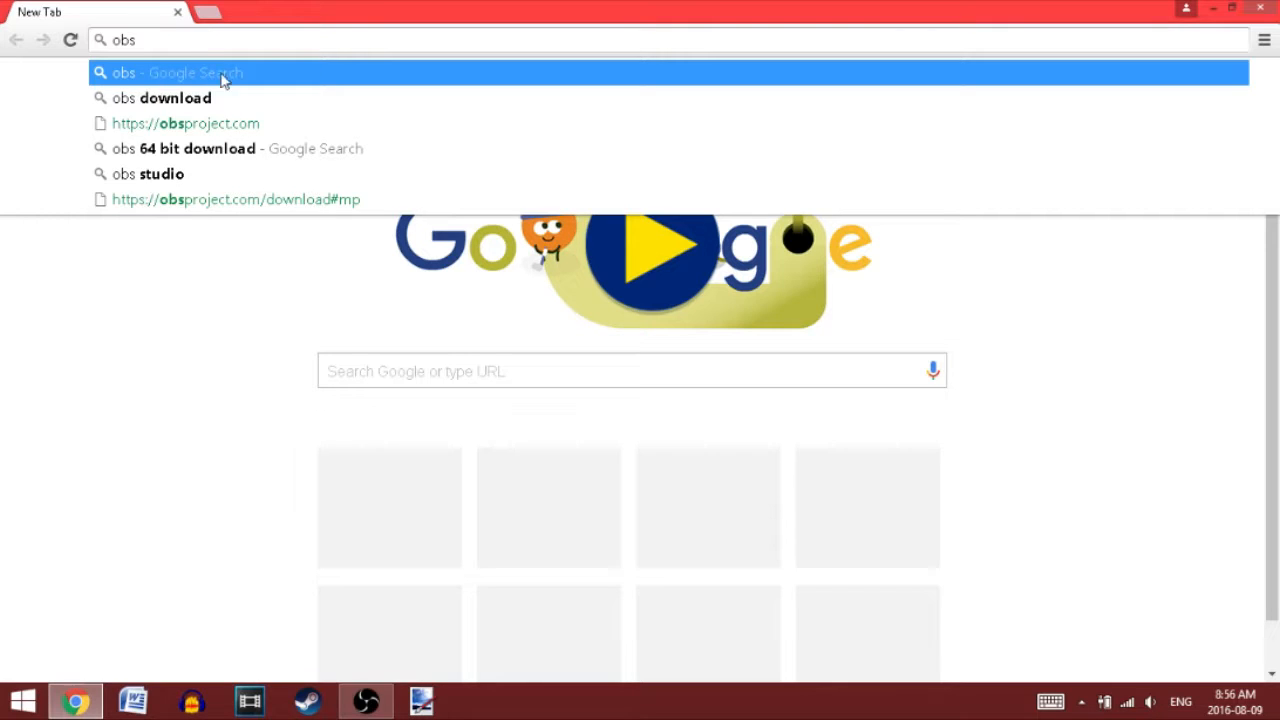
key(Down)
key(Return)
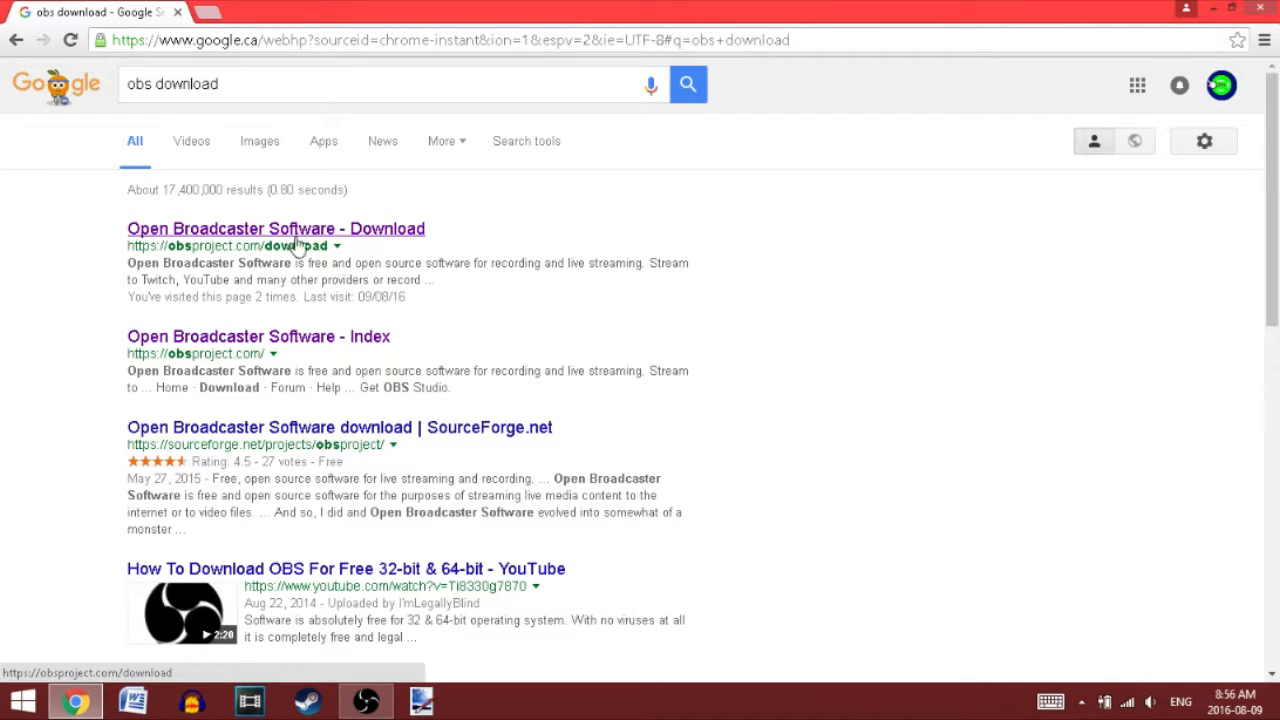
click(366, 230)
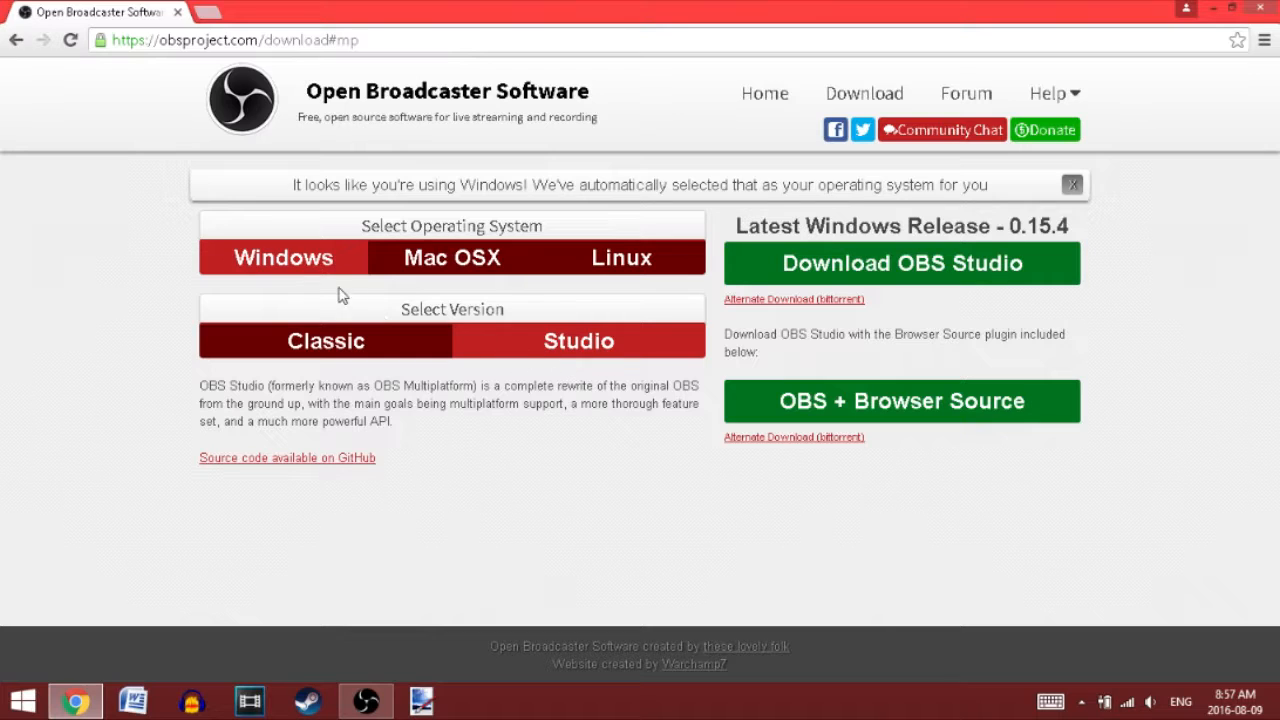
Step: Choose Windows as the operating system and start downloading the OBS Studio installer
click(395, 270)
click(300, 220)
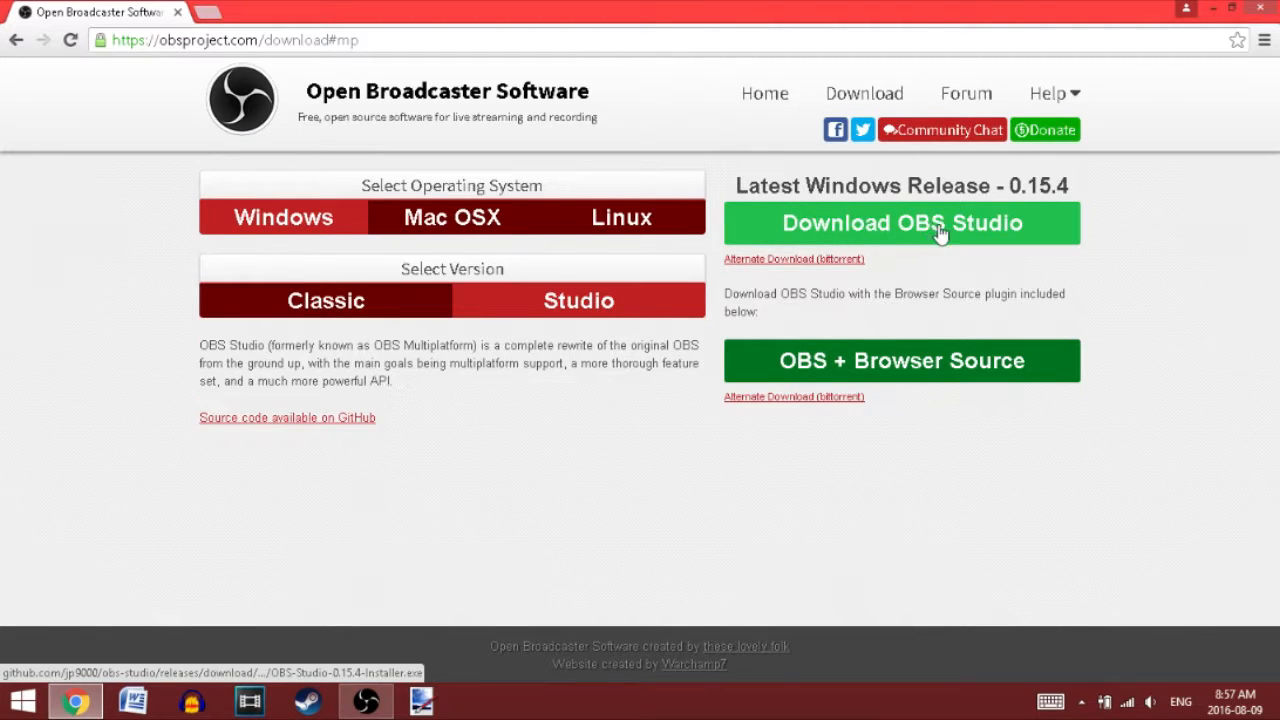
click(905, 237)
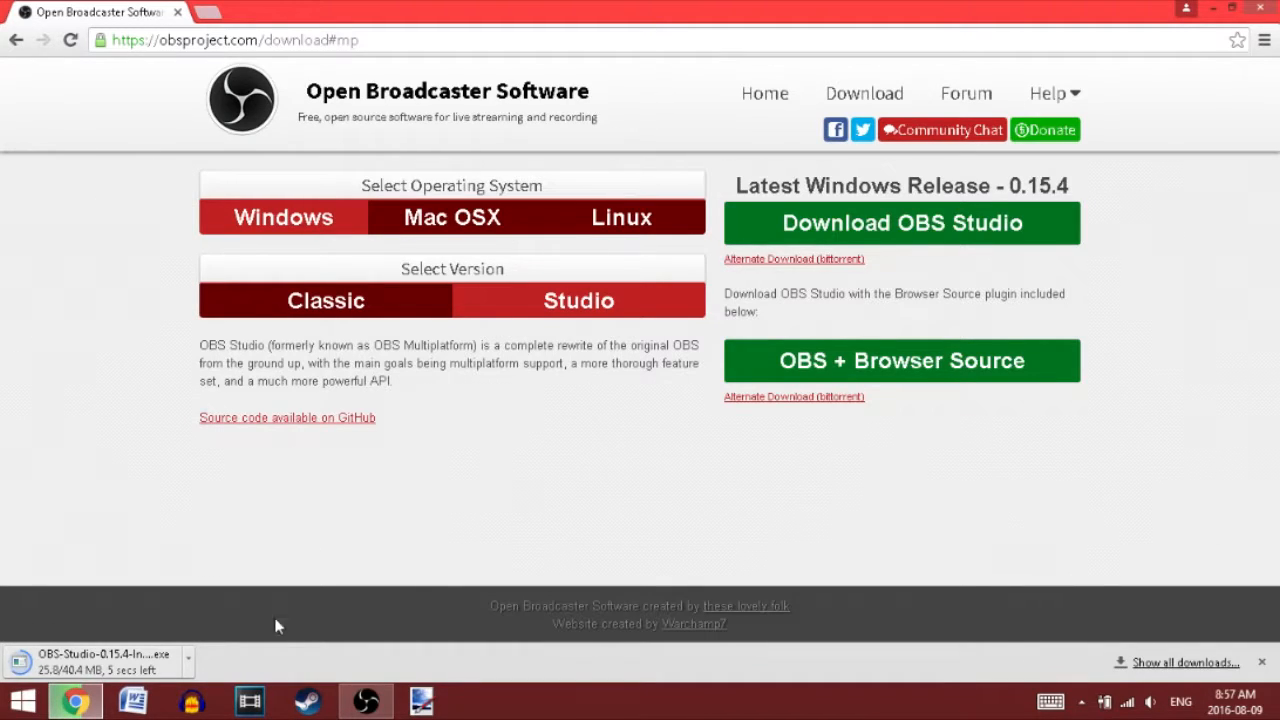
Step: Close the browser and move the Open Broadcaster Software window higher on the desktop
click(177, 12)
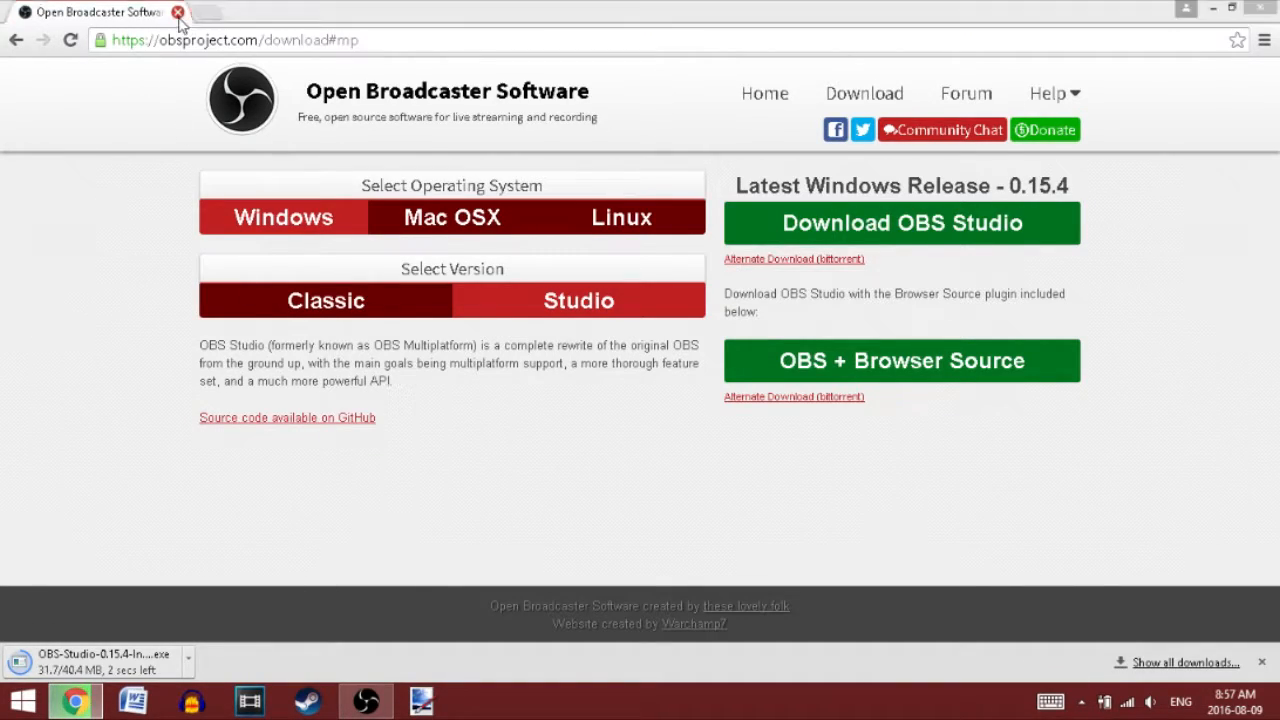
click(661, 168)
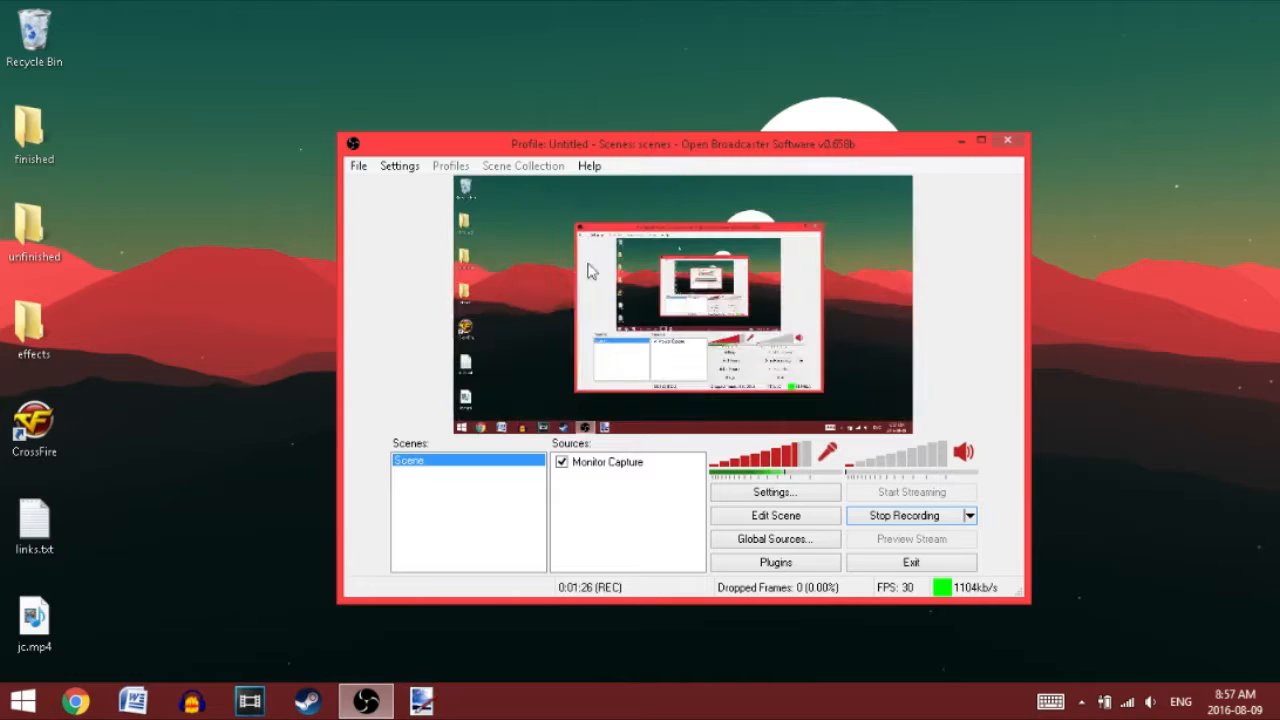
drag(660, 143, 684, 61)
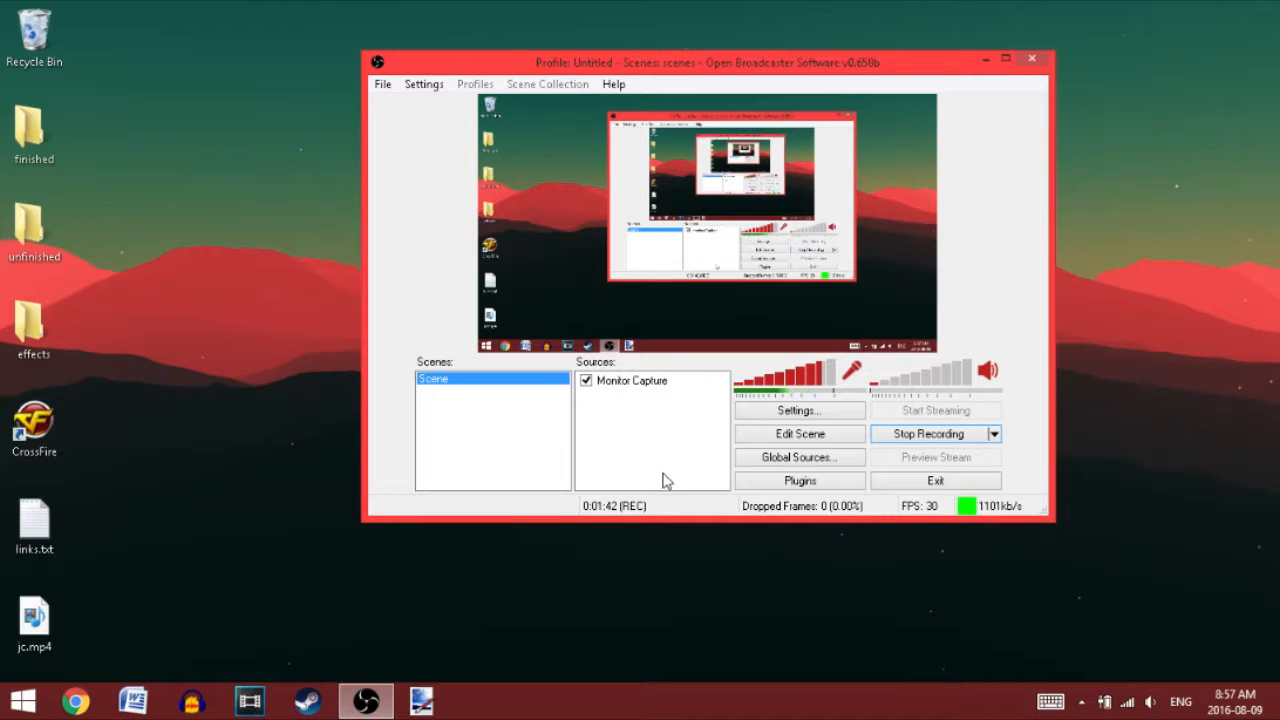
Step: Add a Monitor Capture source named "test" to the scene with its default capture settings
right_click(627, 413)
mouse_move(657, 420)
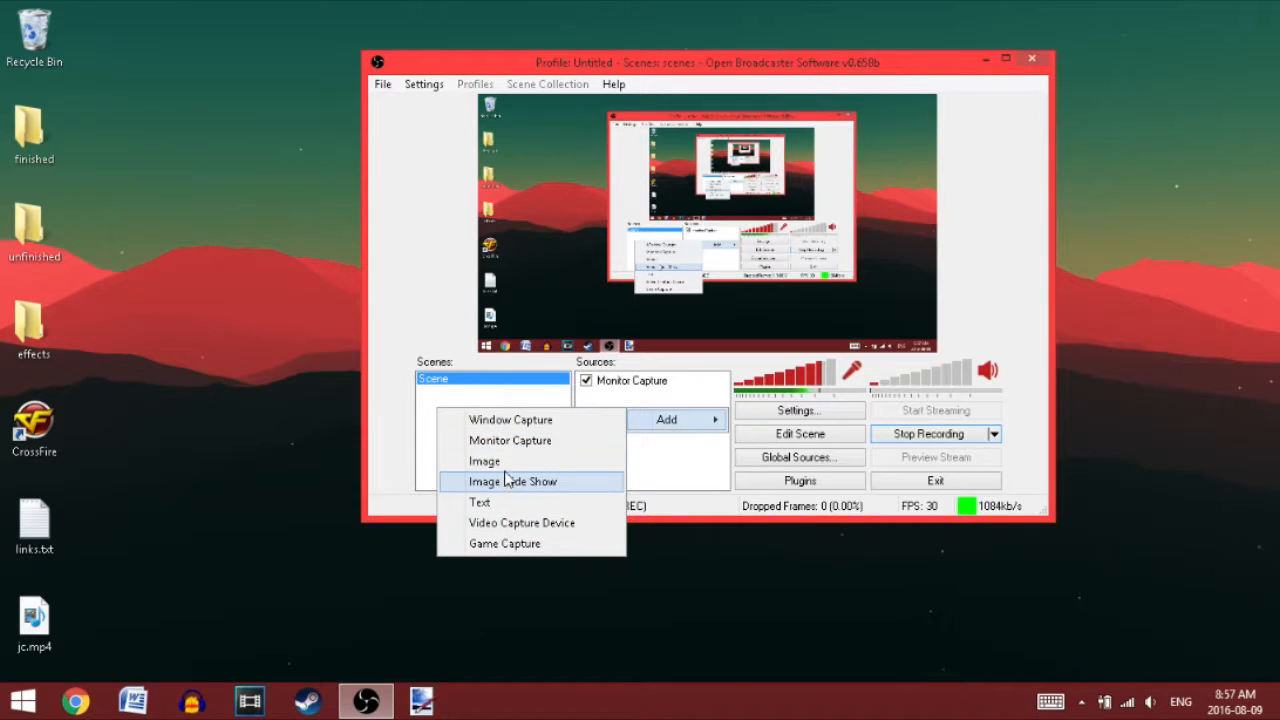
click(510, 440)
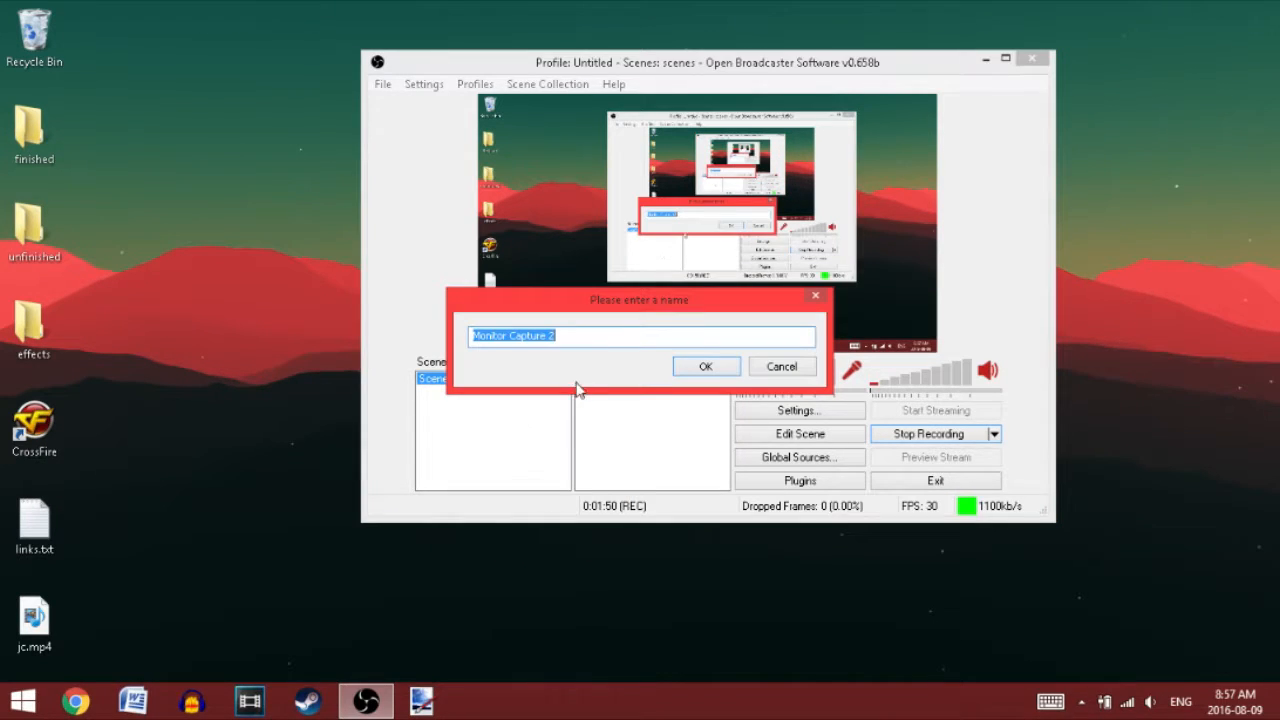
key(BackSpace)
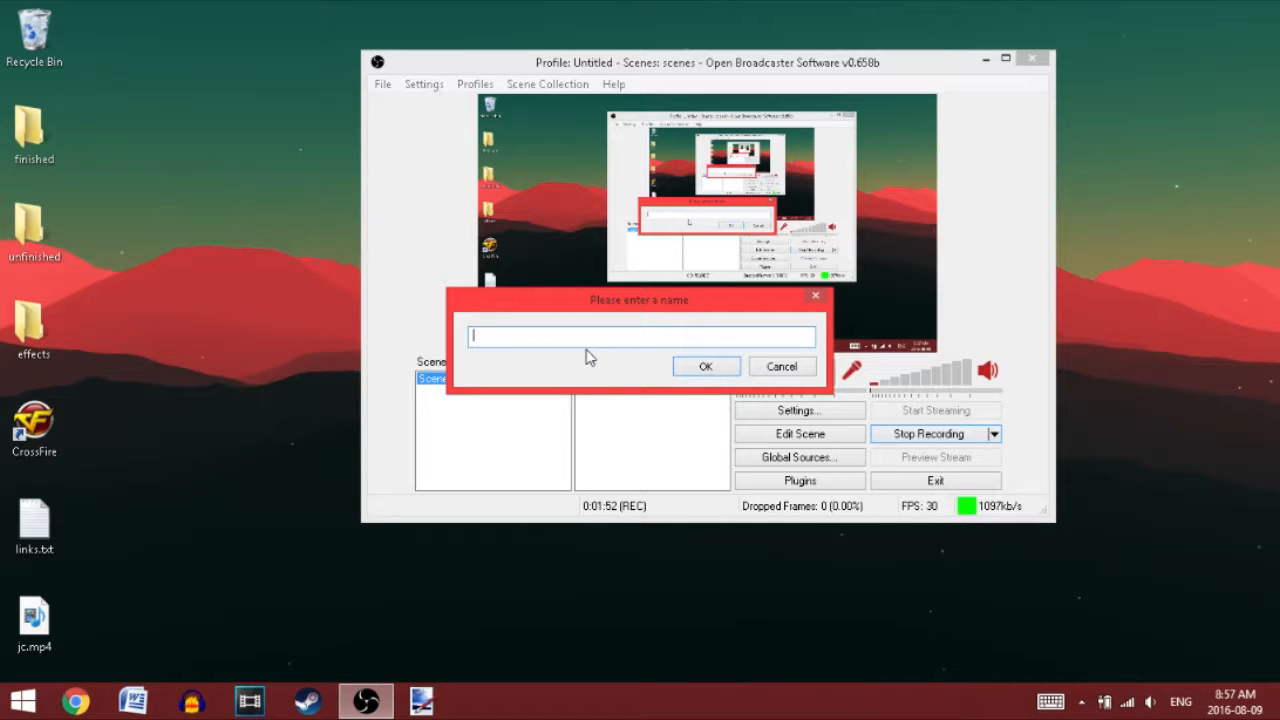
text(test)
click(705, 366)
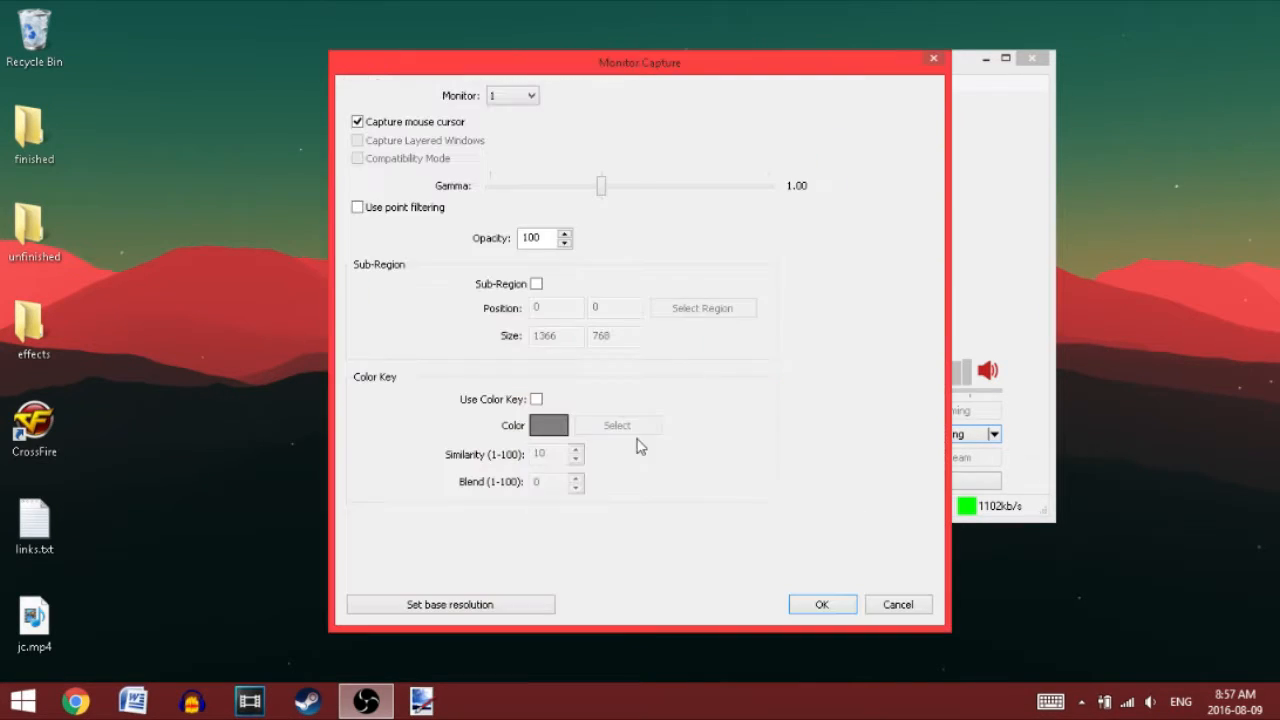
click(819, 605)
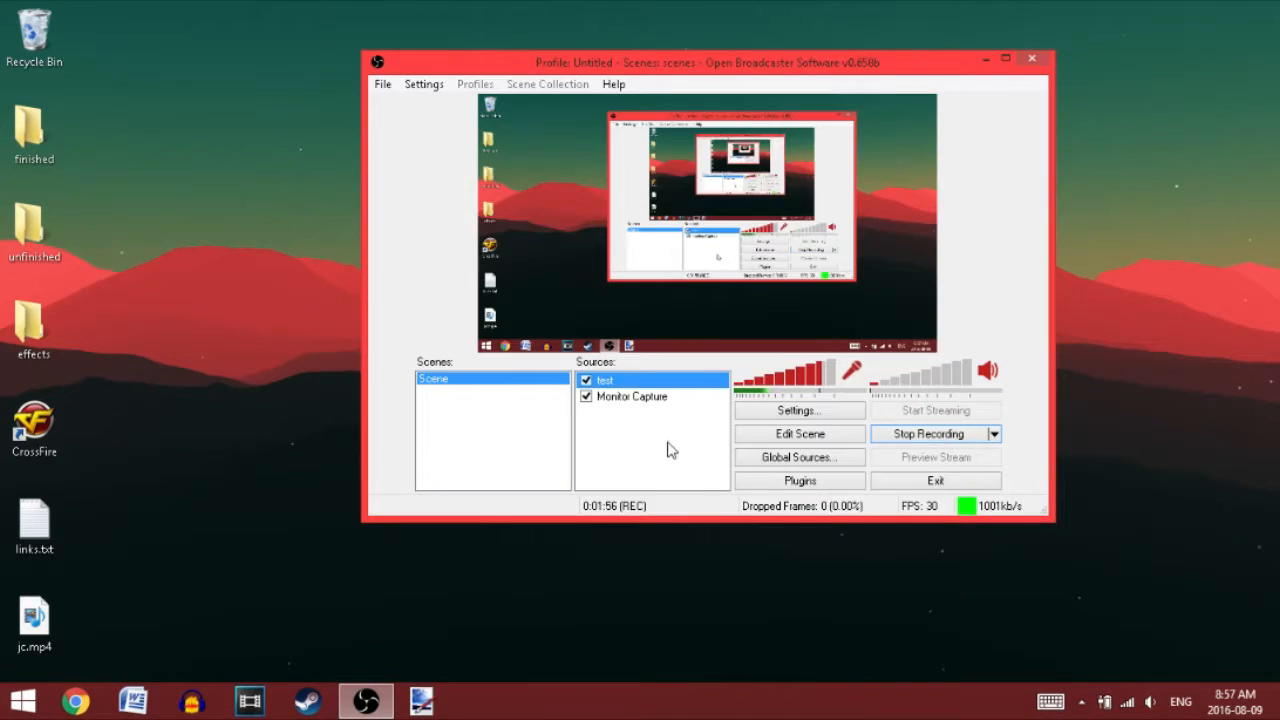
Step: Review the capture properties of the "test" source and close them without changes
right_click(606, 384)
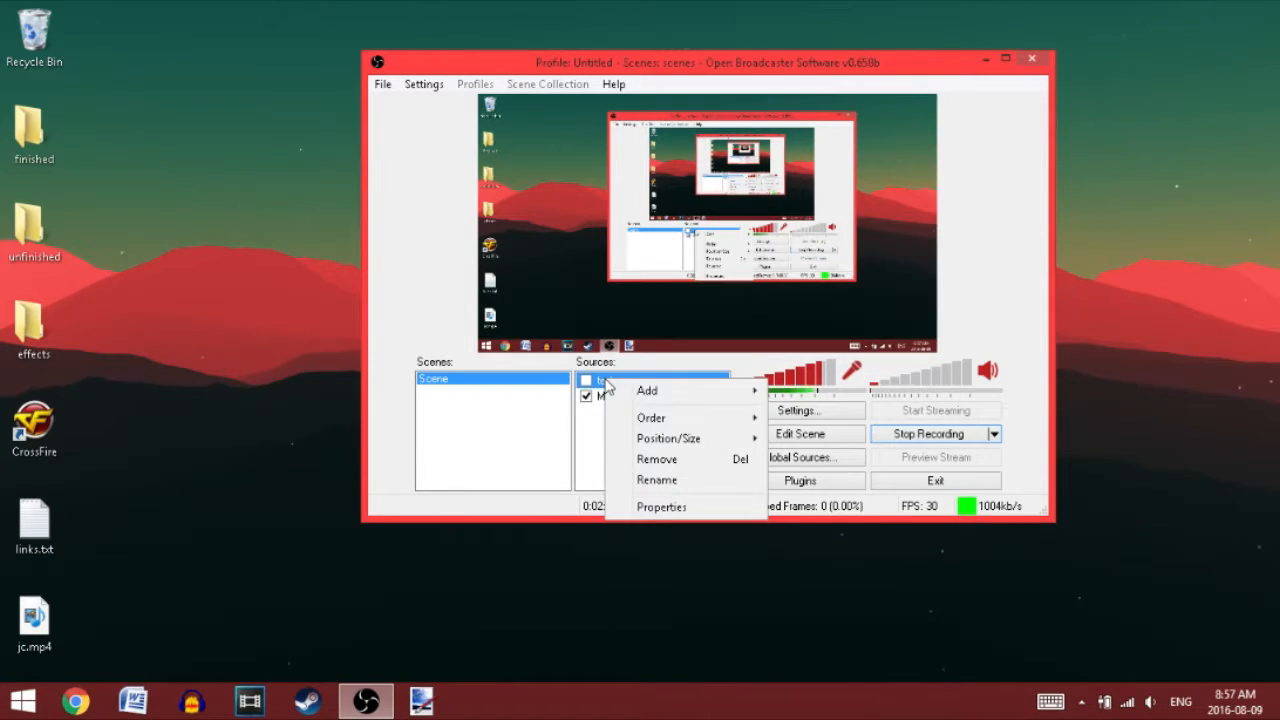
click(657, 510)
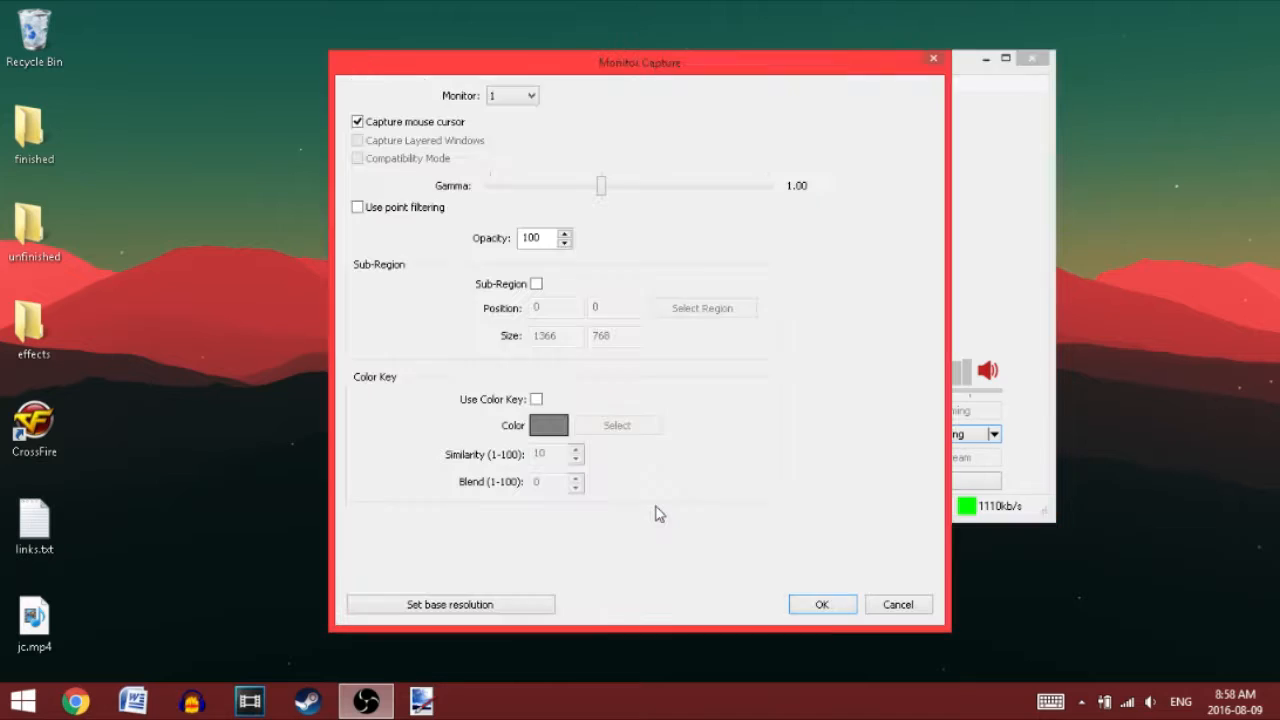
click(823, 606)
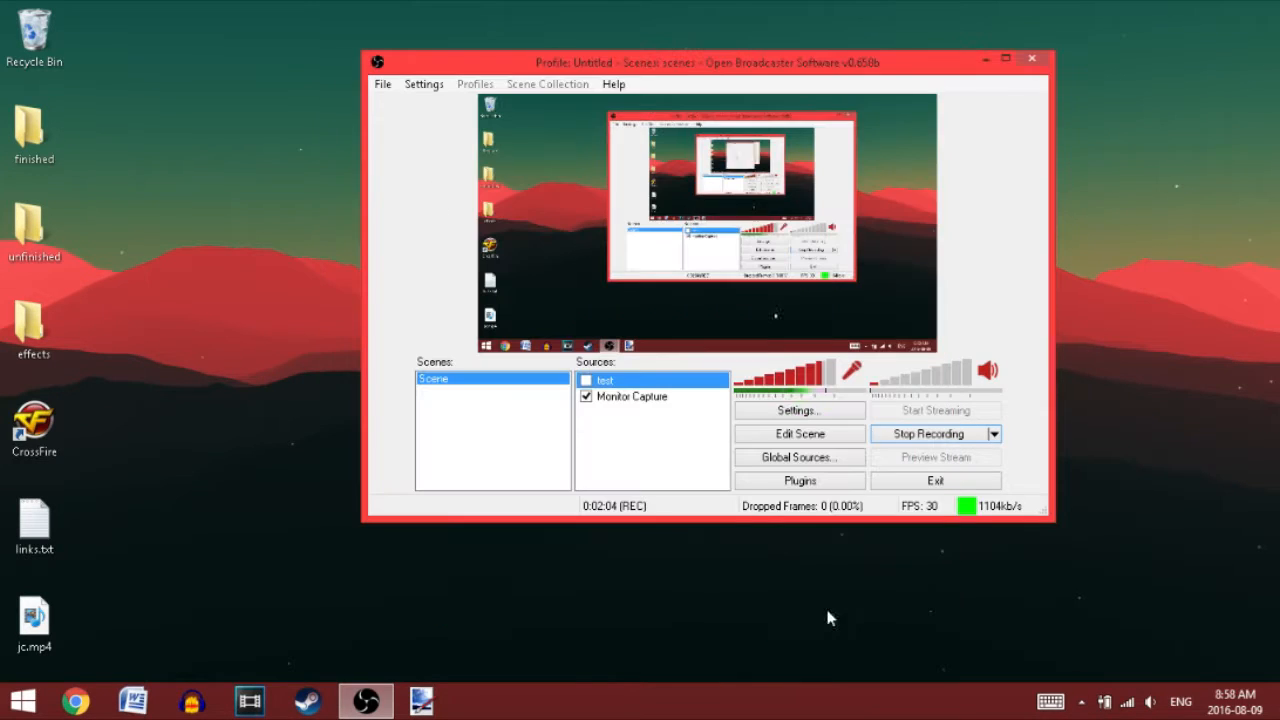
Step: Remove the "test" source from the scene
right_click(626, 386)
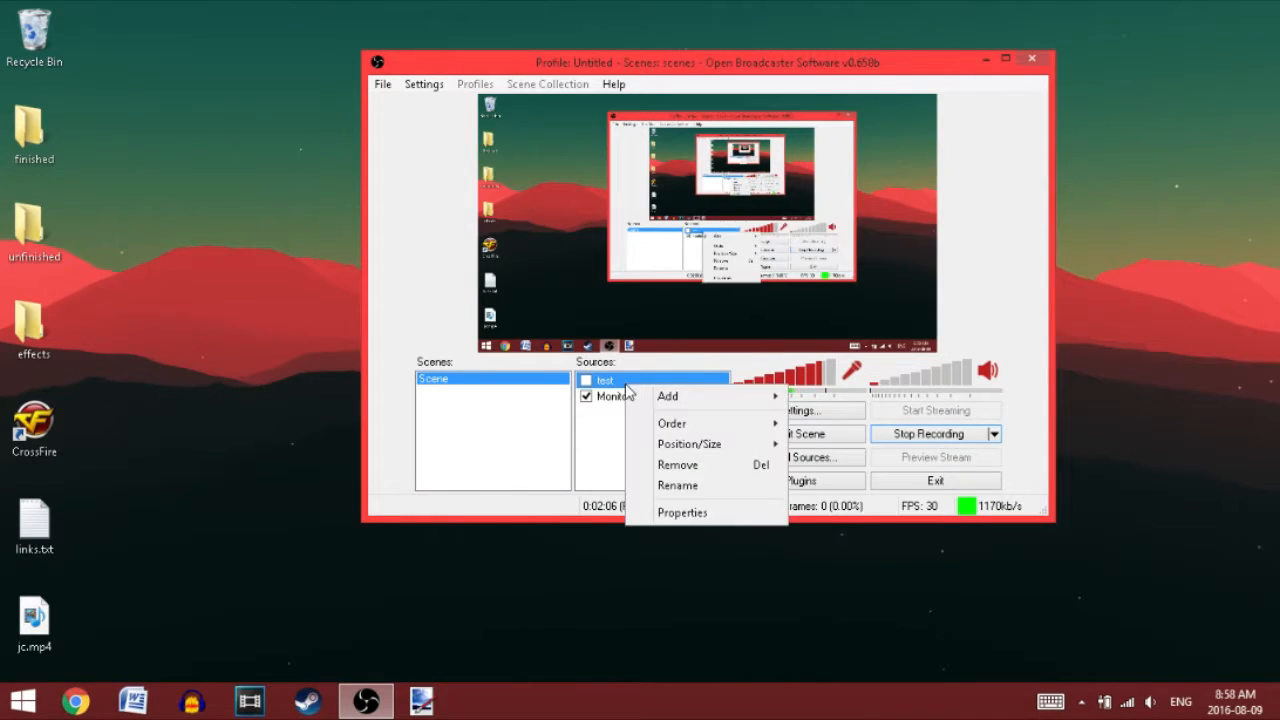
click(677, 464)
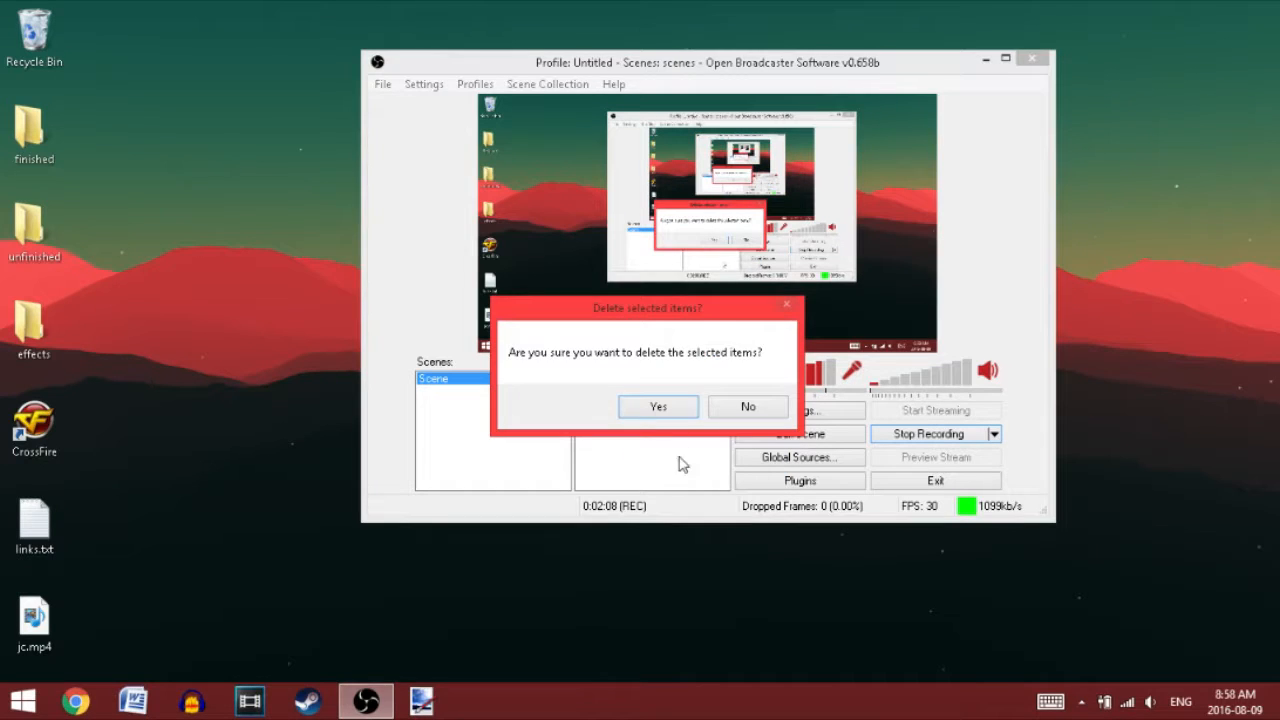
click(658, 407)
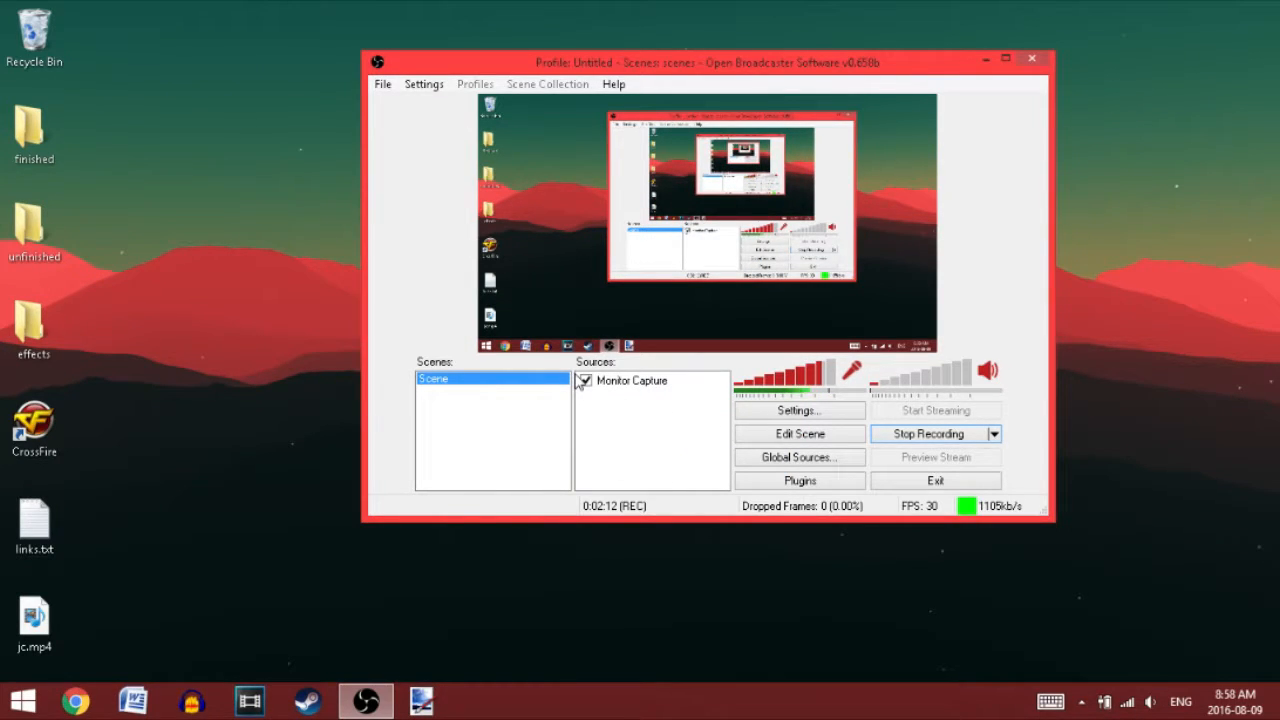
Step: Start adding a Game Capture source under the default name and refresh its list of capturable applications
right_click(637, 447)
mouse_move(665, 452)
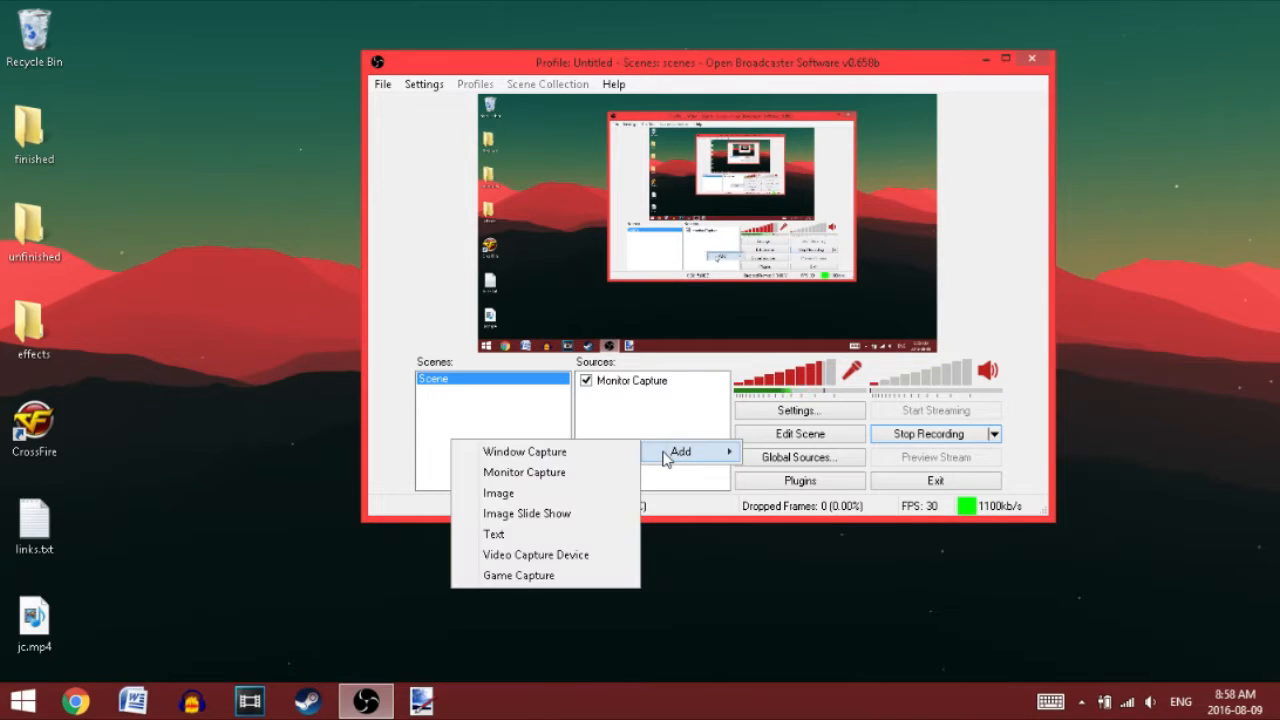
click(540, 577)
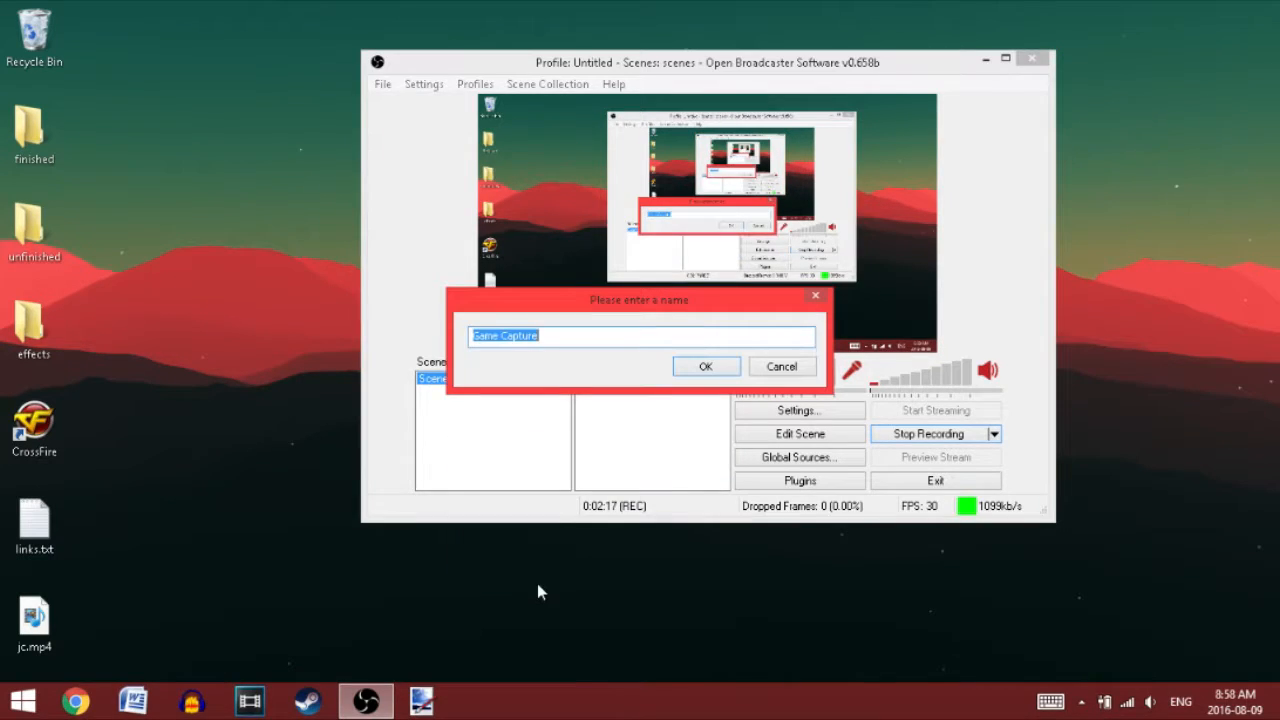
click(699, 367)
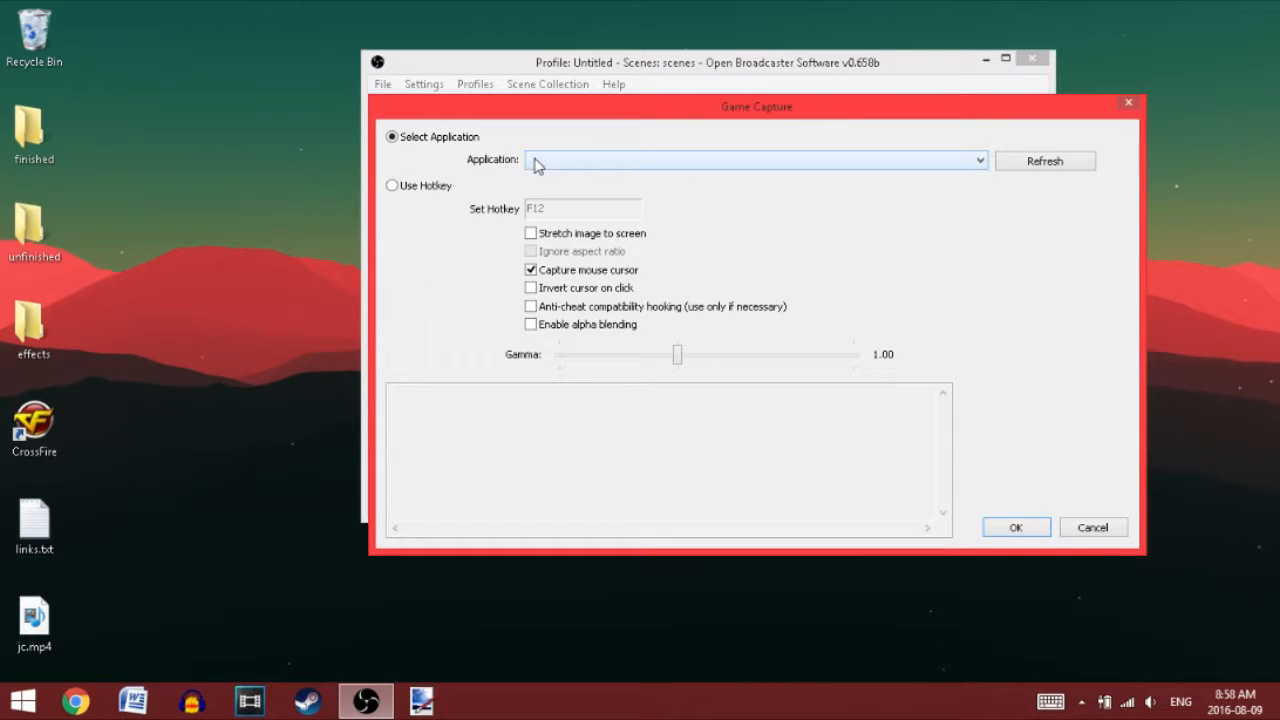
click(730, 162)
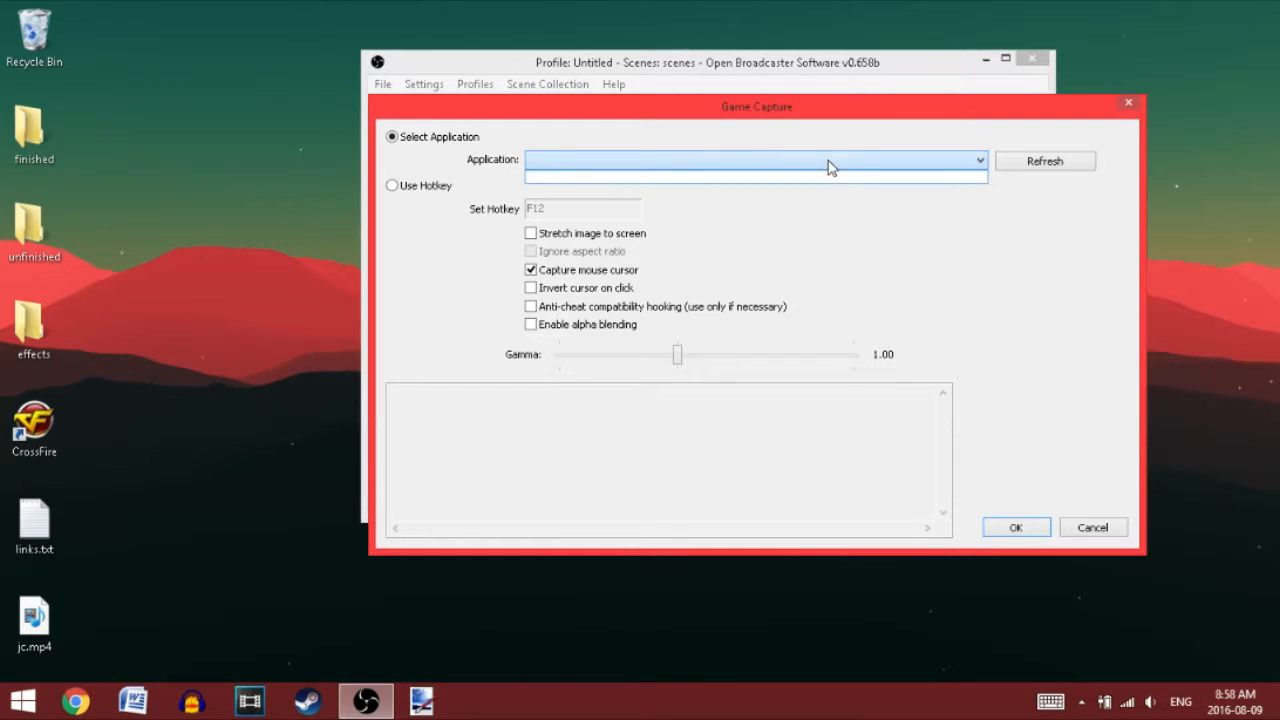
click(1055, 168)
click(868, 170)
click(816, 170)
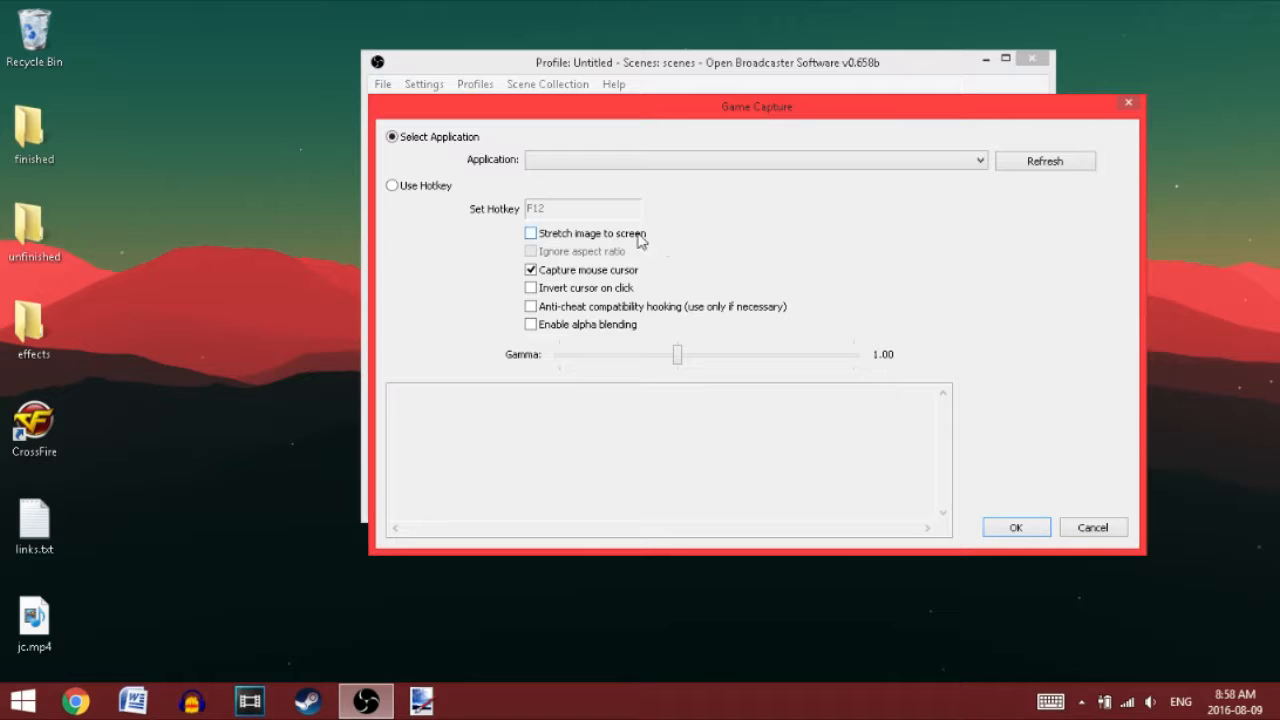
Step: Try the stretch-image-to-screen option for the game capture, and cancel adding the source
click(531, 233)
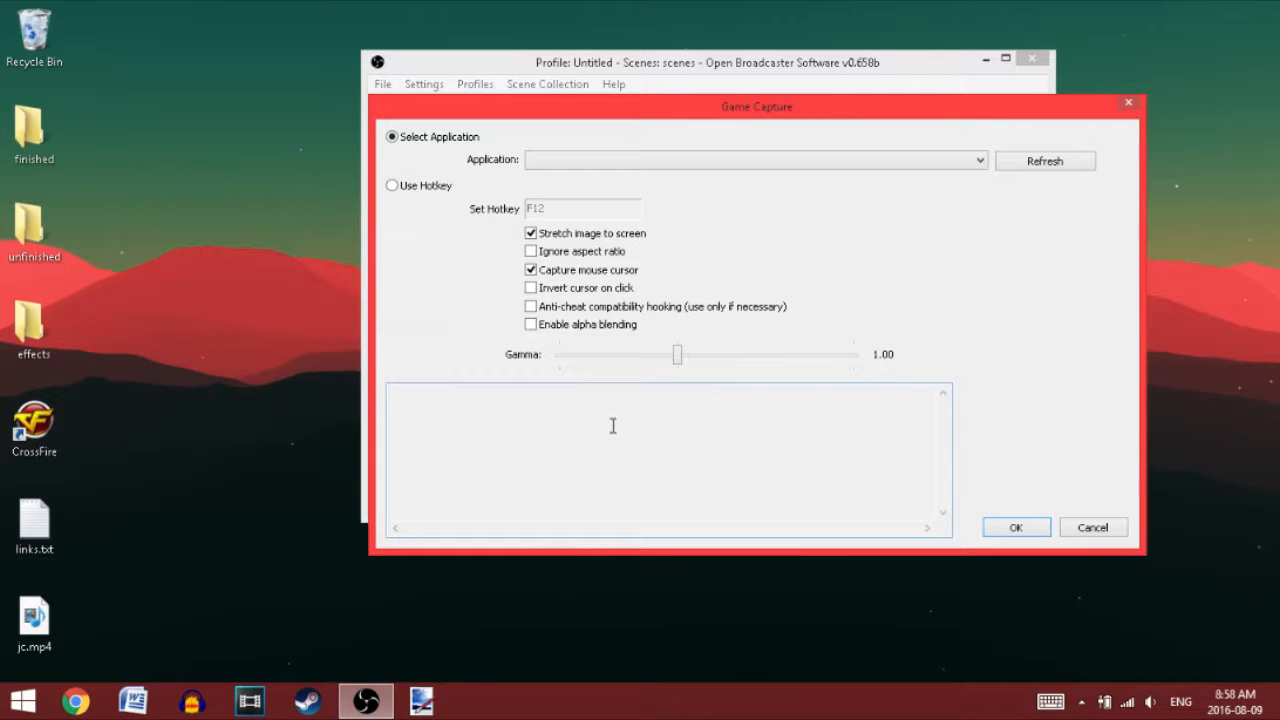
click(590, 236)
click(1074, 527)
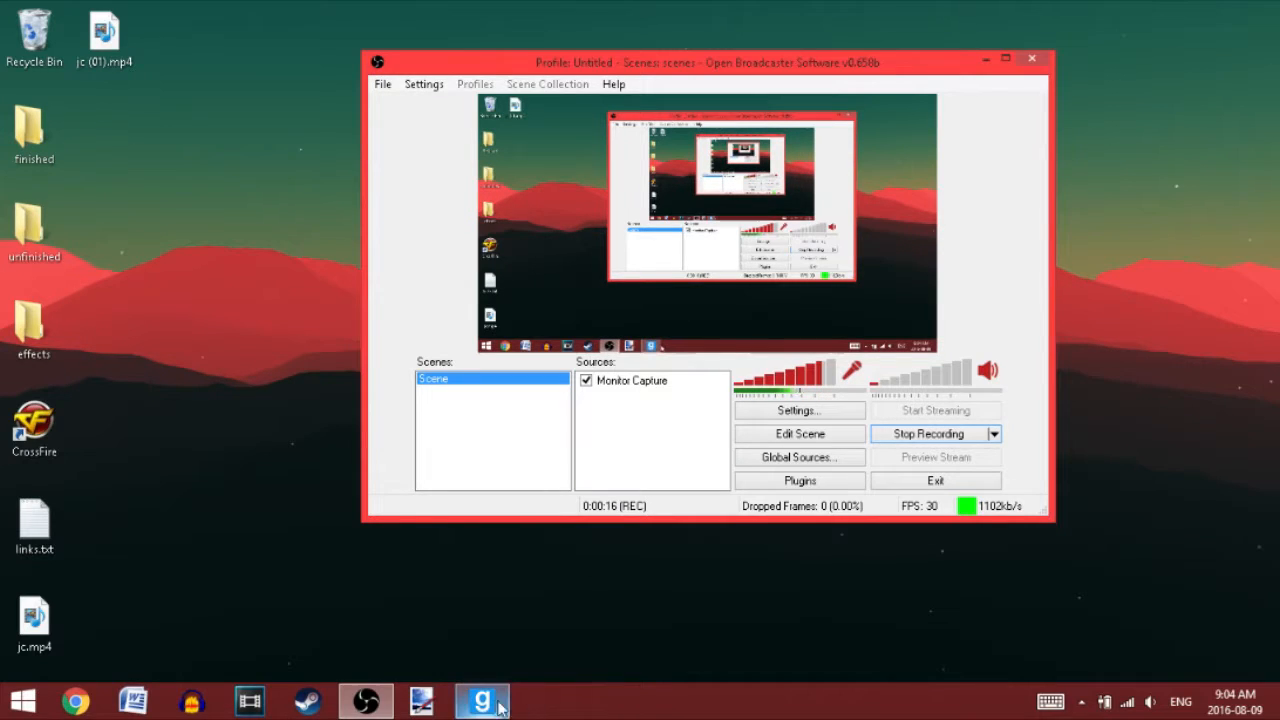
Step: Add a Game Capture source named "garry" to the scene
right_click(604, 405)
mouse_move(600, 406)
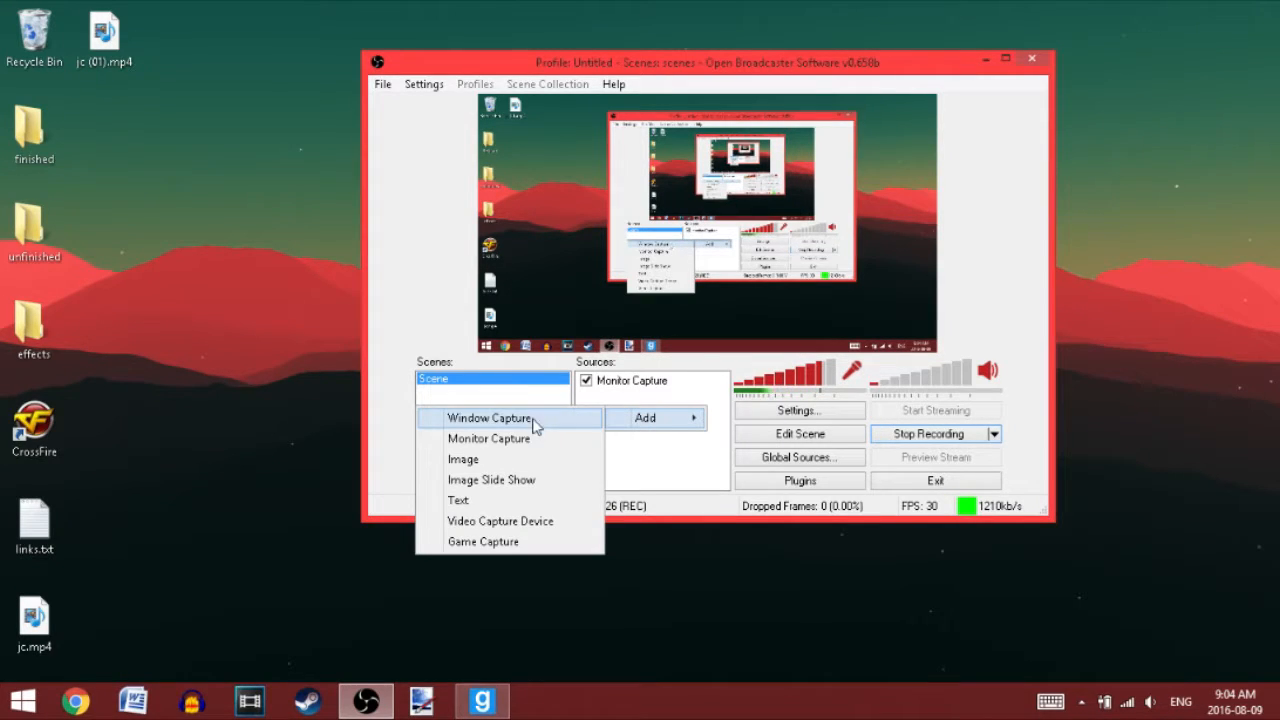
click(508, 542)
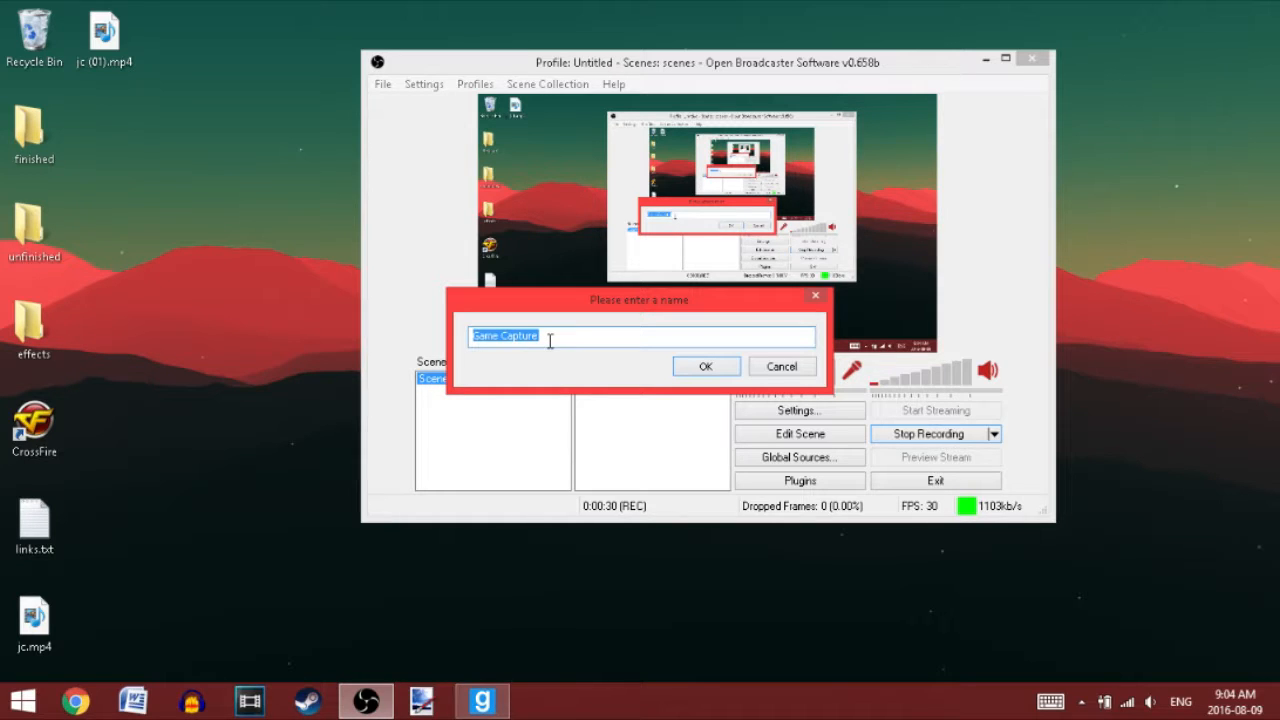
text(garry)
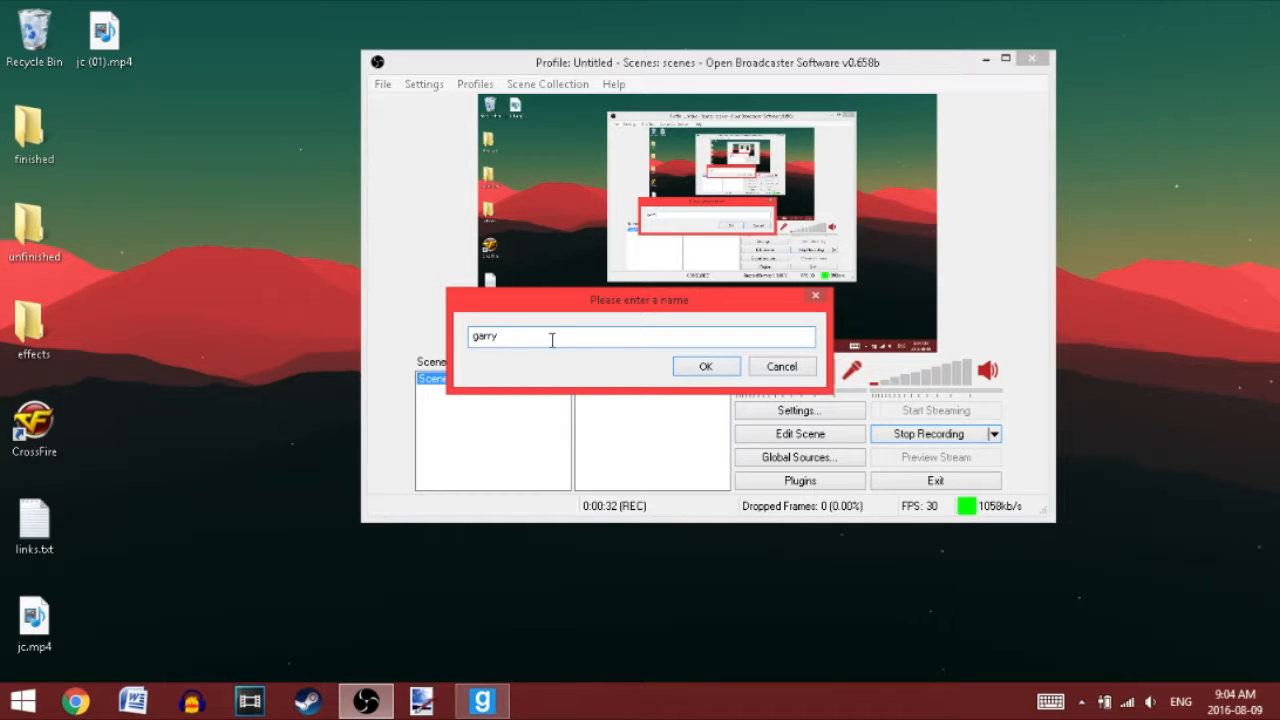
click(705, 366)
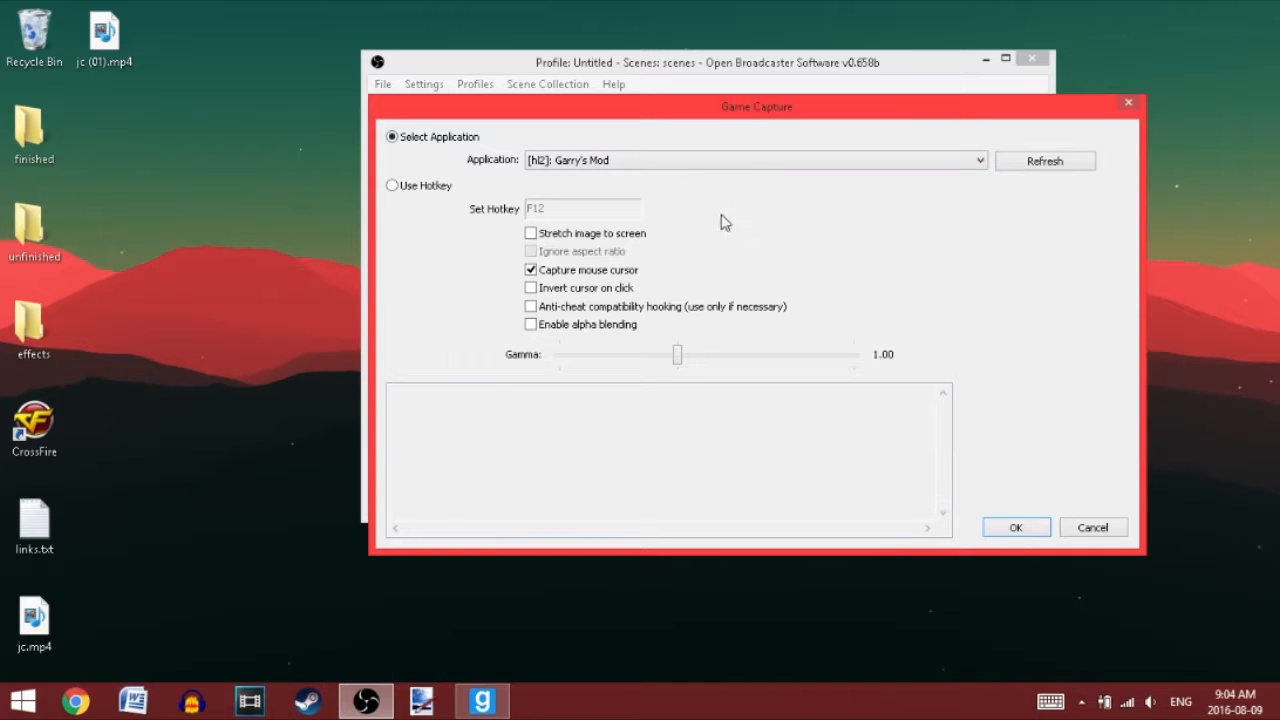
Step: Choose [hl2]: Garry's Mod as the captured application with mouse cursor capture enabled, and confirm the game capture source
click(668, 162)
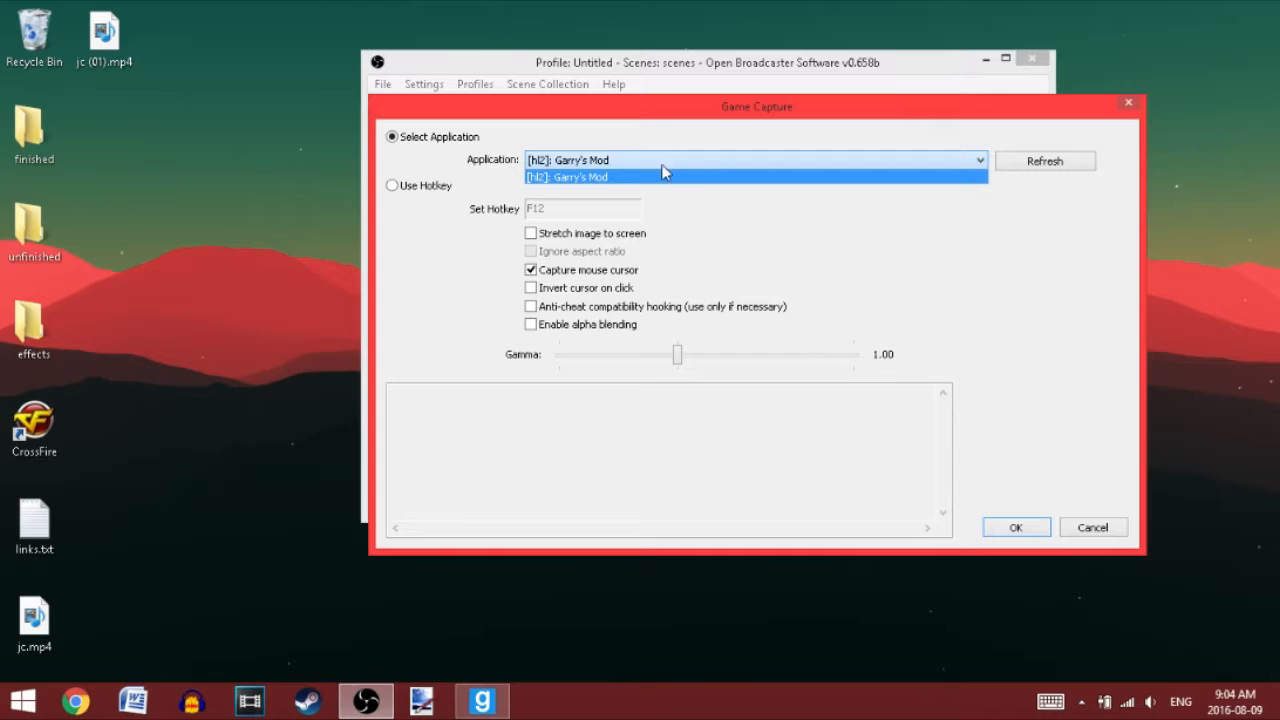
click(663, 164)
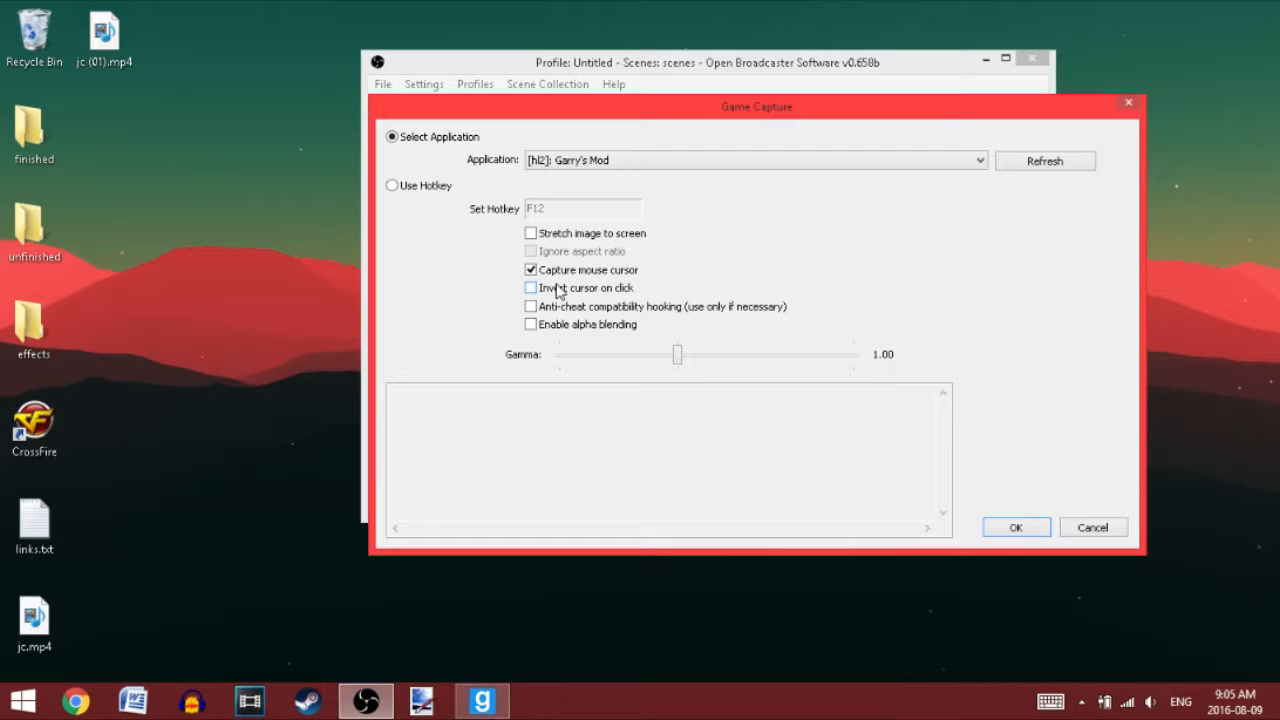
click(592, 272)
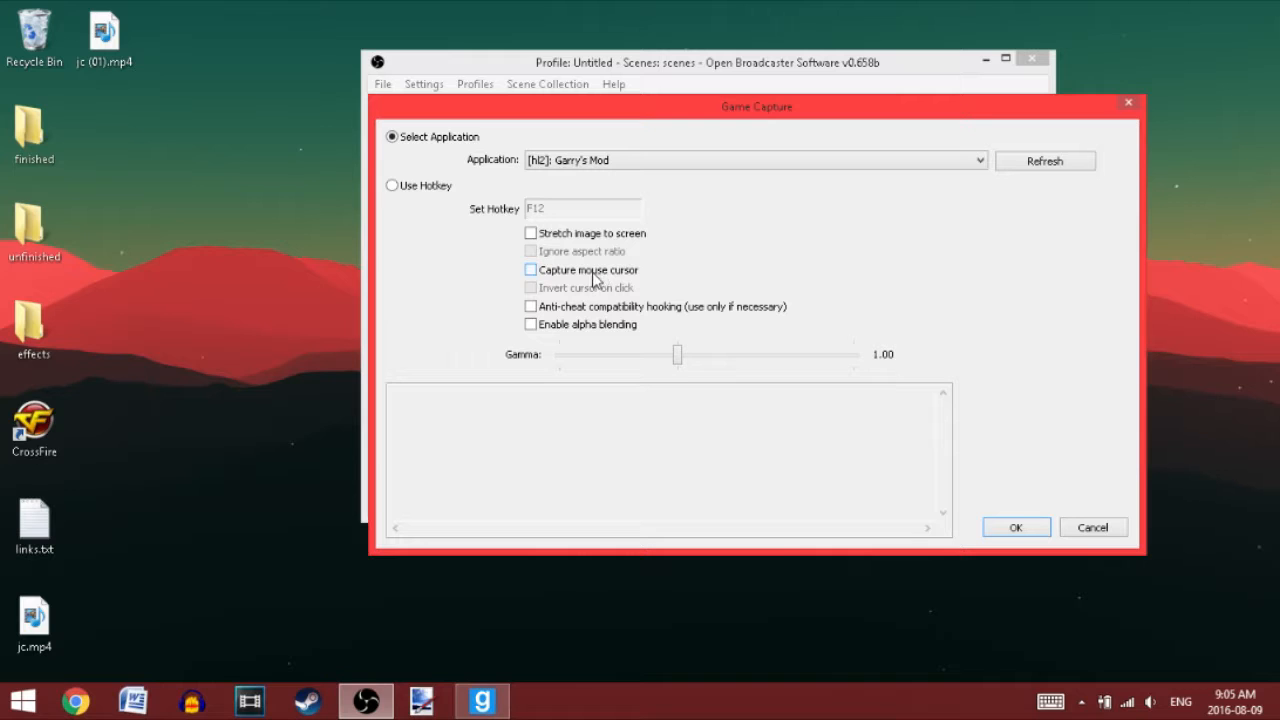
click(593, 272)
click(1000, 528)
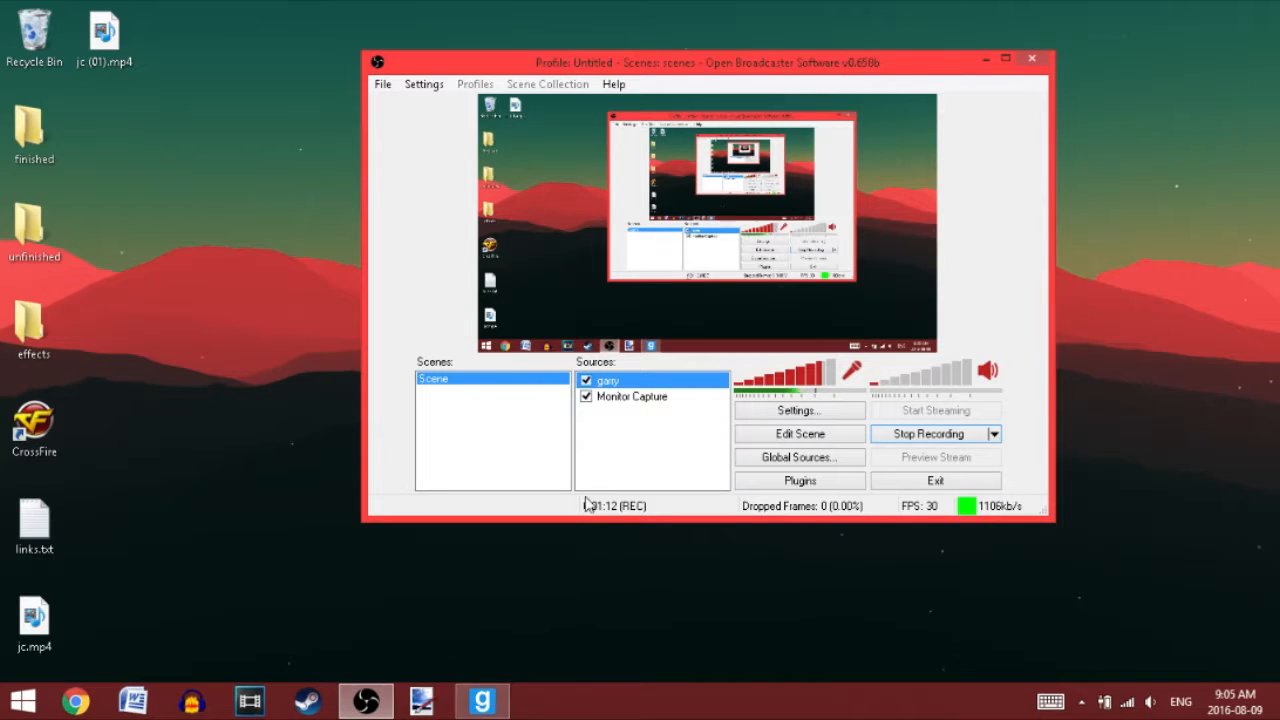
Step: Switch to Garry's Mod, view its new-game map selection, and return to the desktop
mouse_move(499, 708)
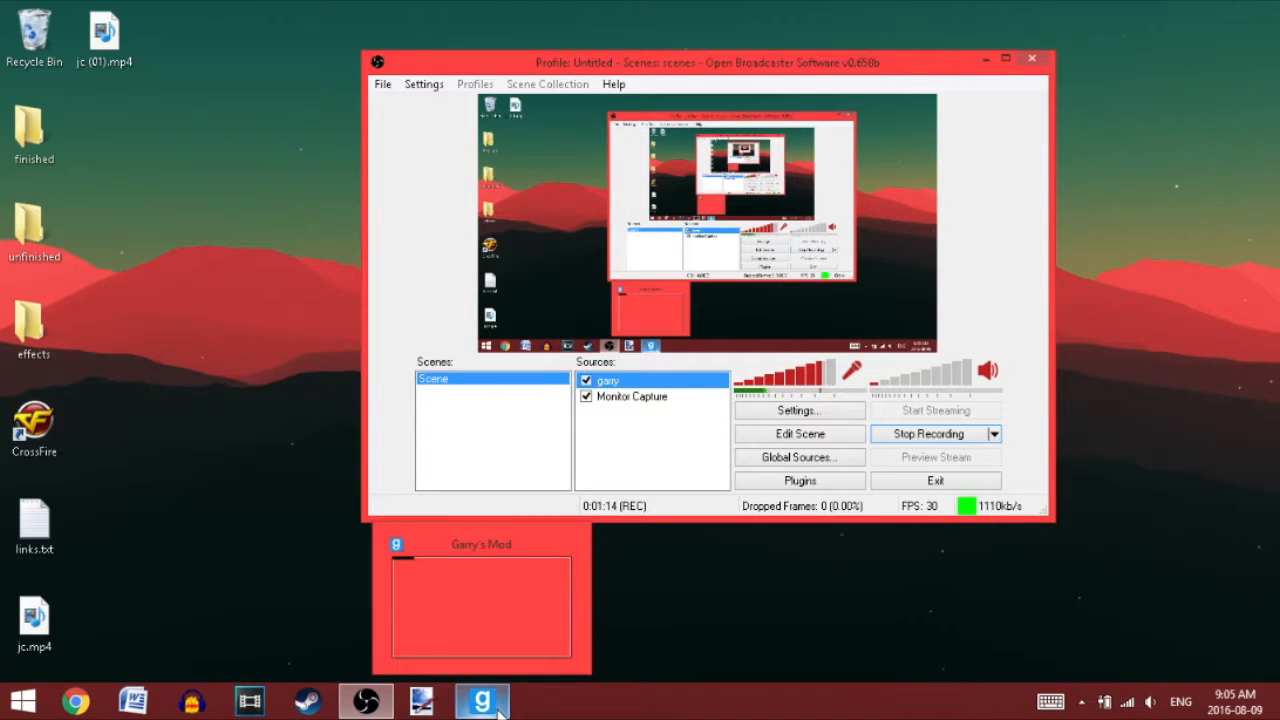
click(499, 708)
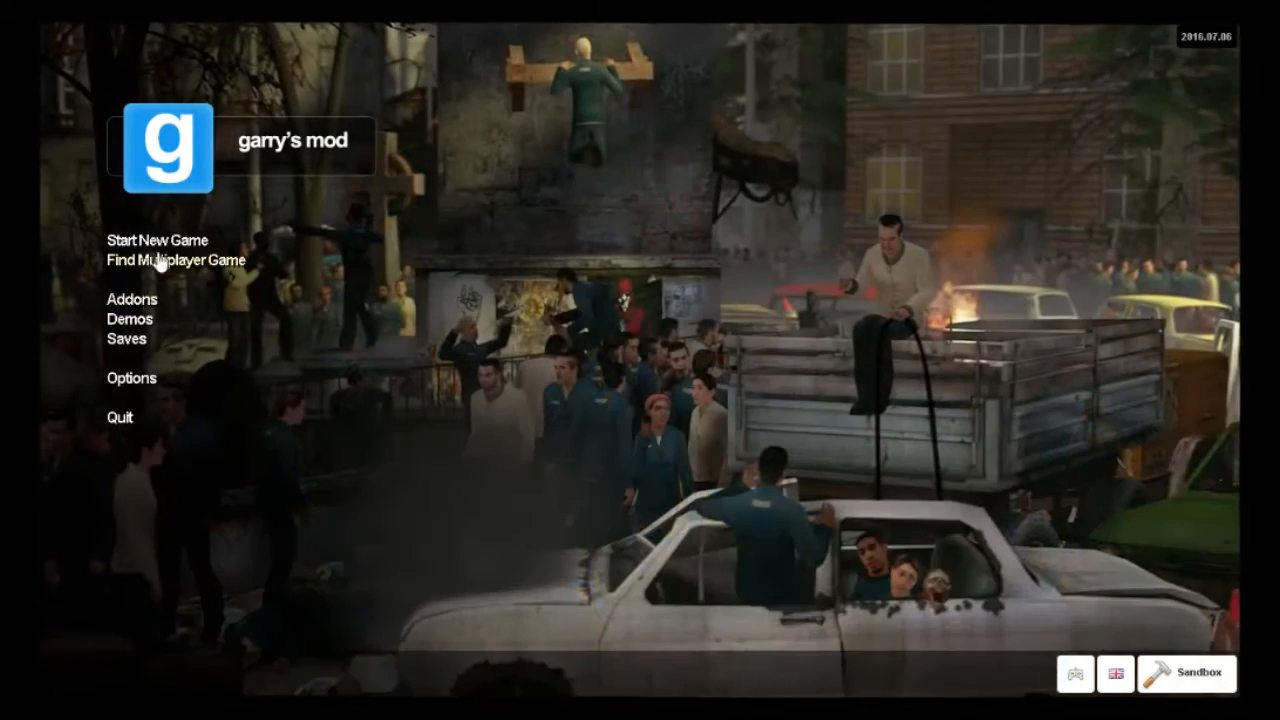
click(158, 242)
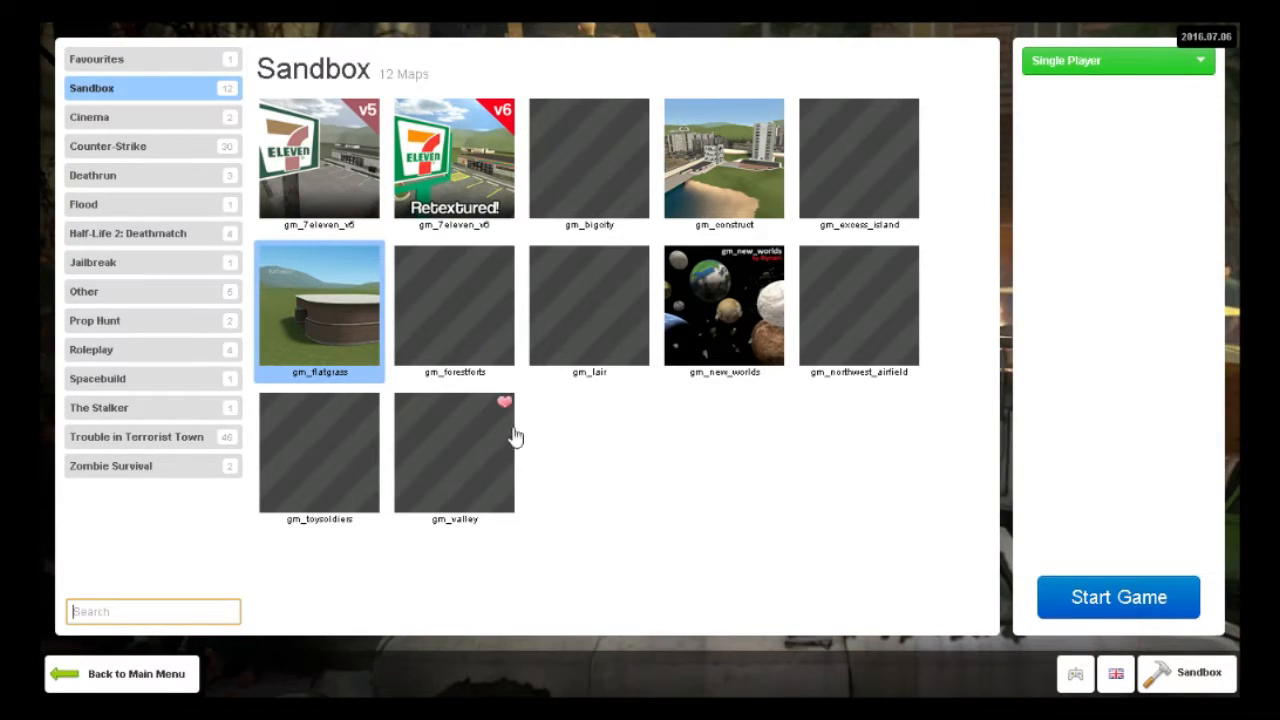
text(9)
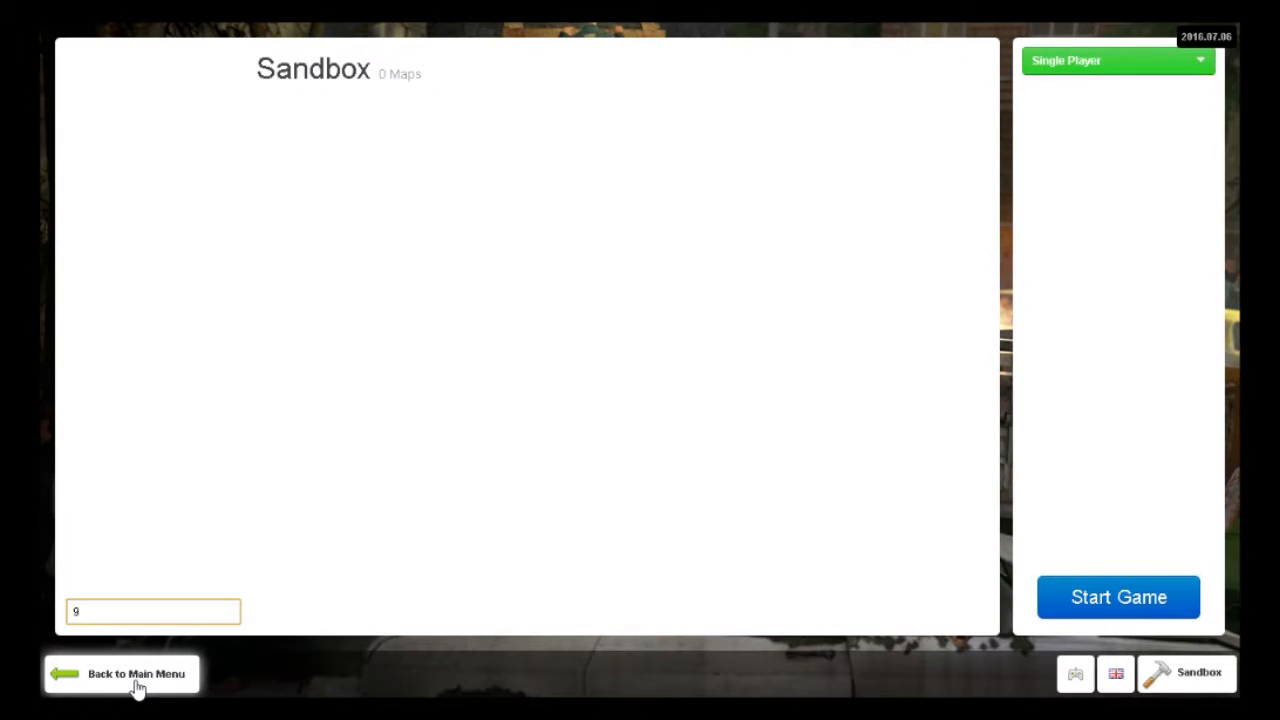
key(super)
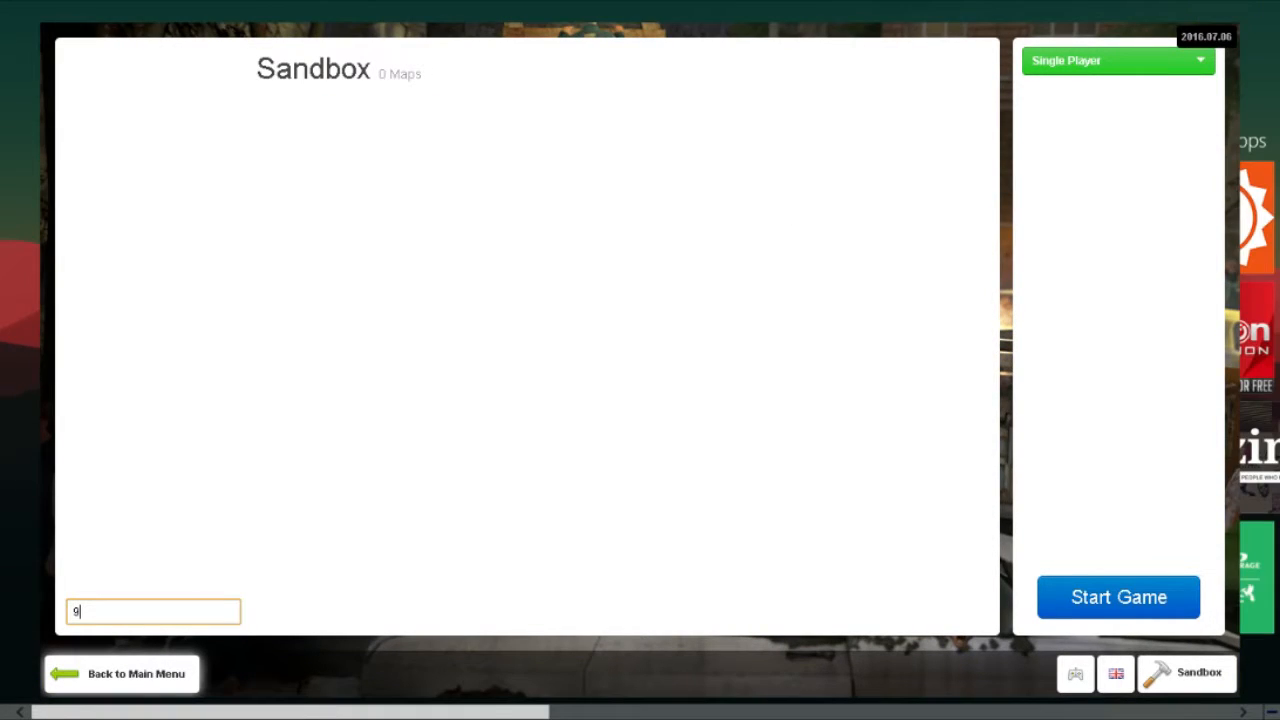
key(super)
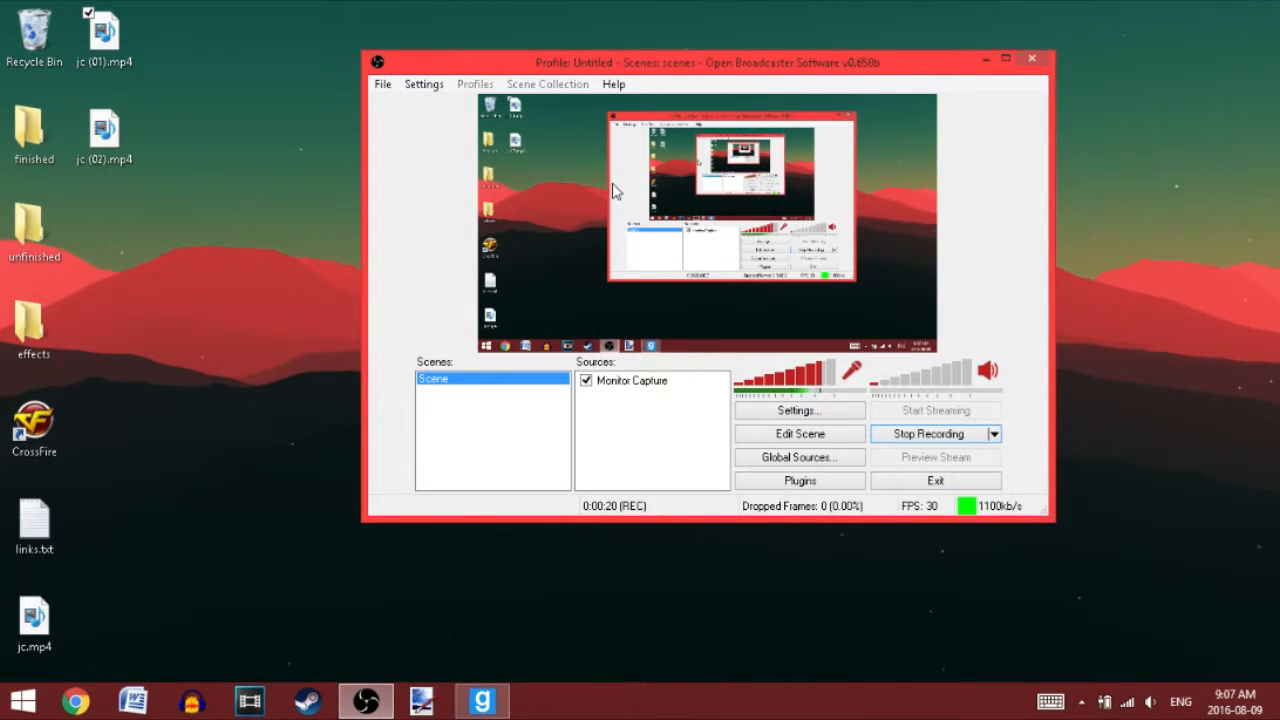
Step: Open the OBS settings and examine the general, encoding and broadcast settings
click(385, 86)
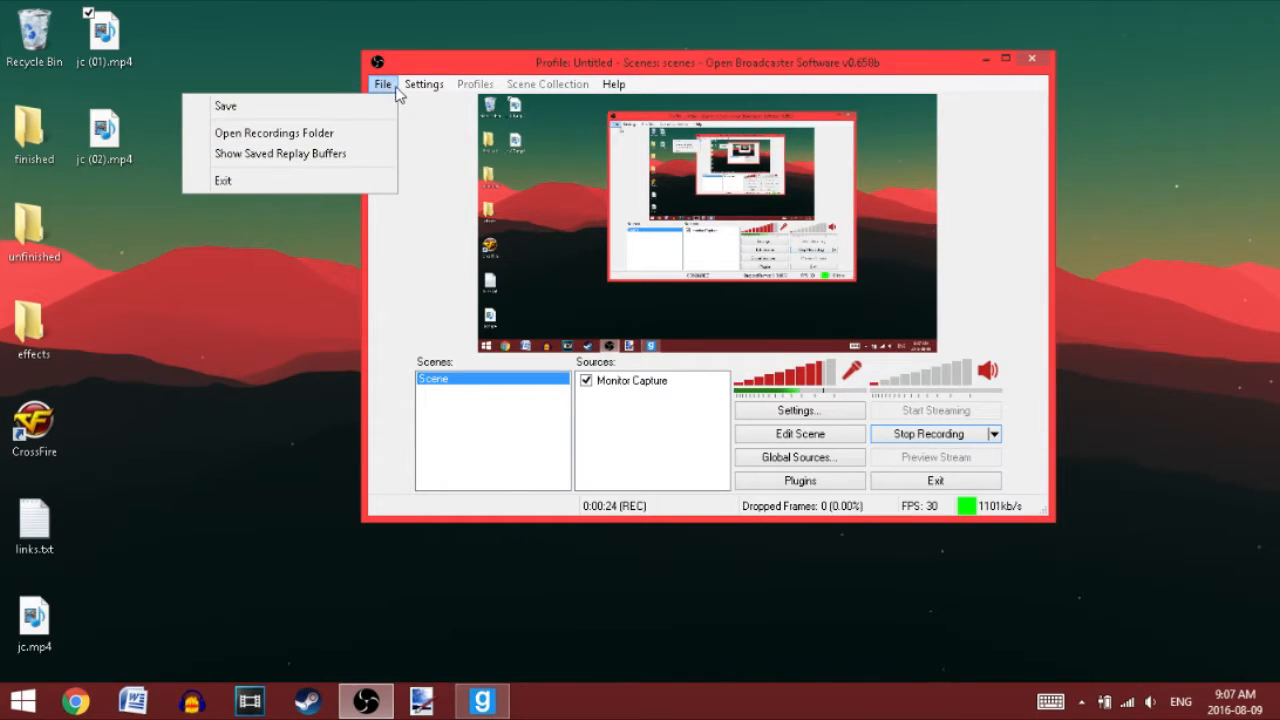
mouse_move(432, 90)
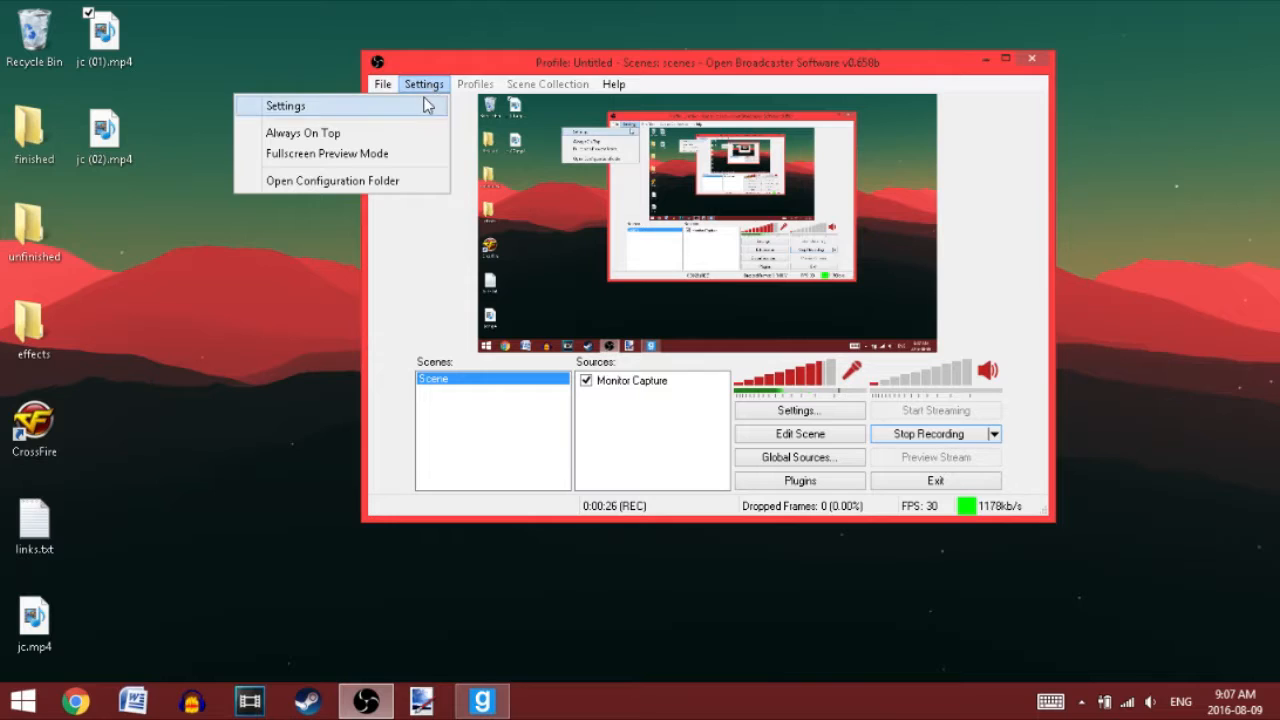
click(421, 107)
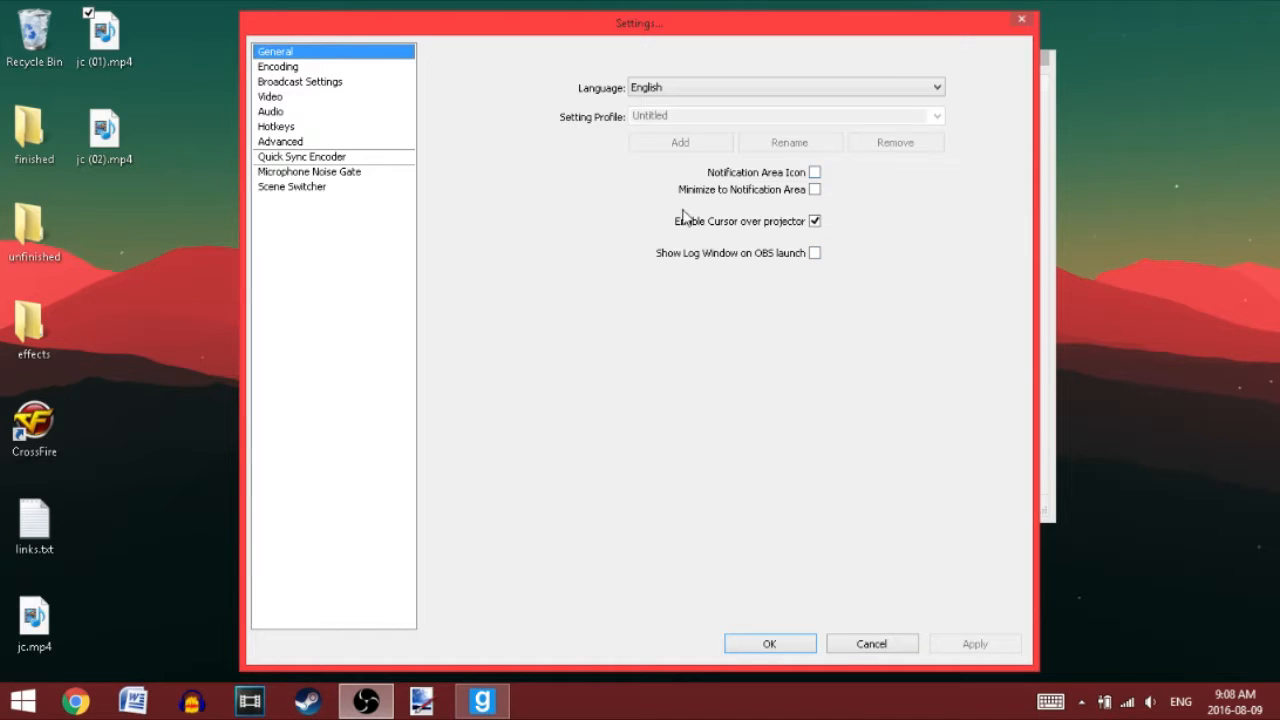
click(289, 67)
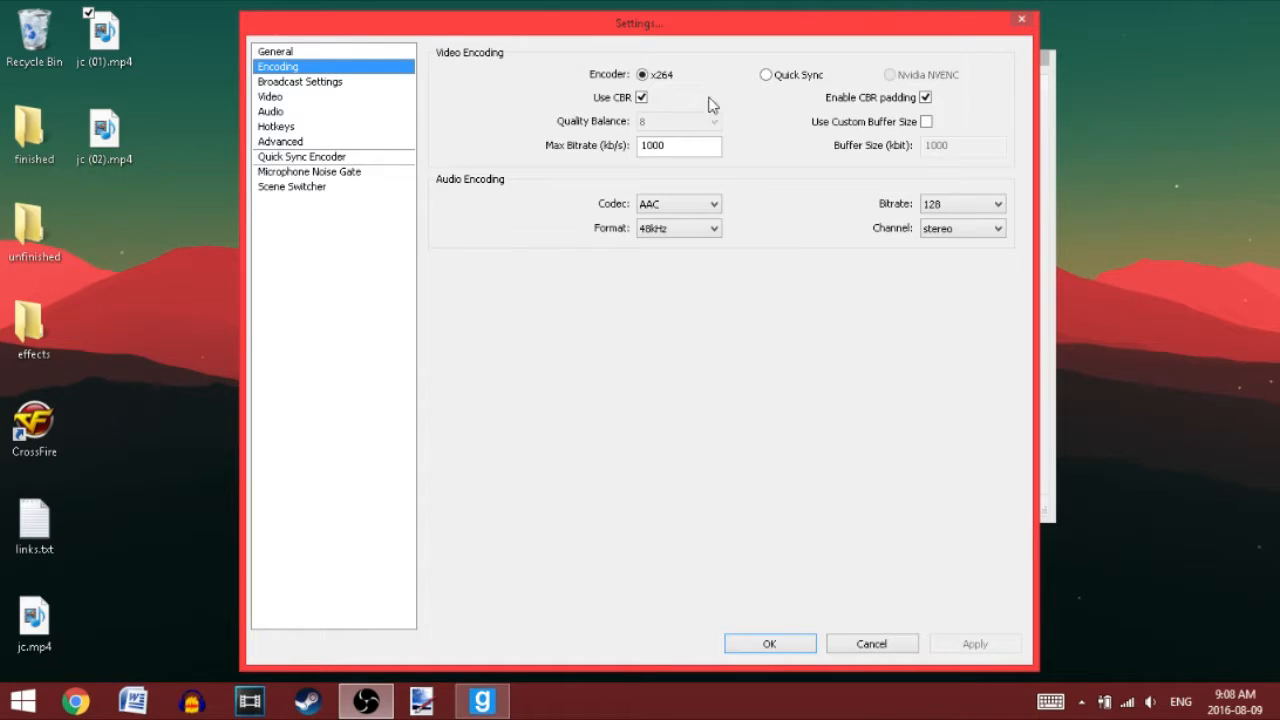
click(333, 84)
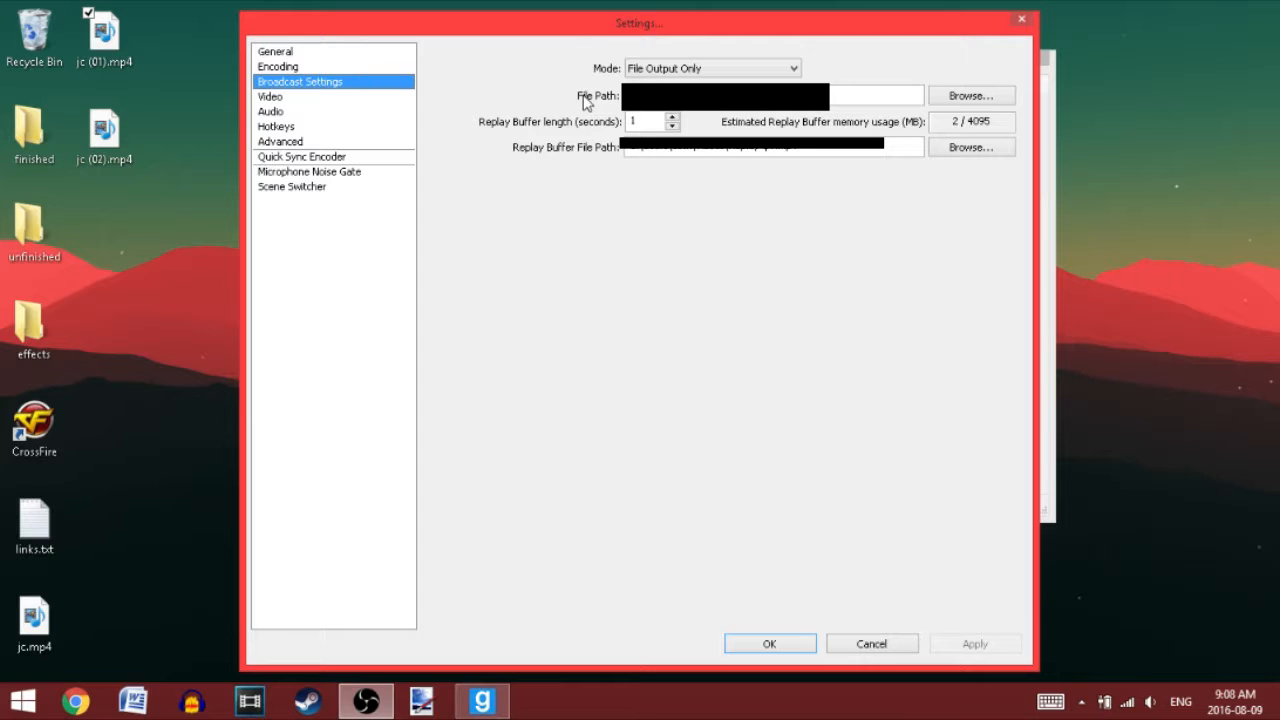
drag(99, 209, 115, 181)
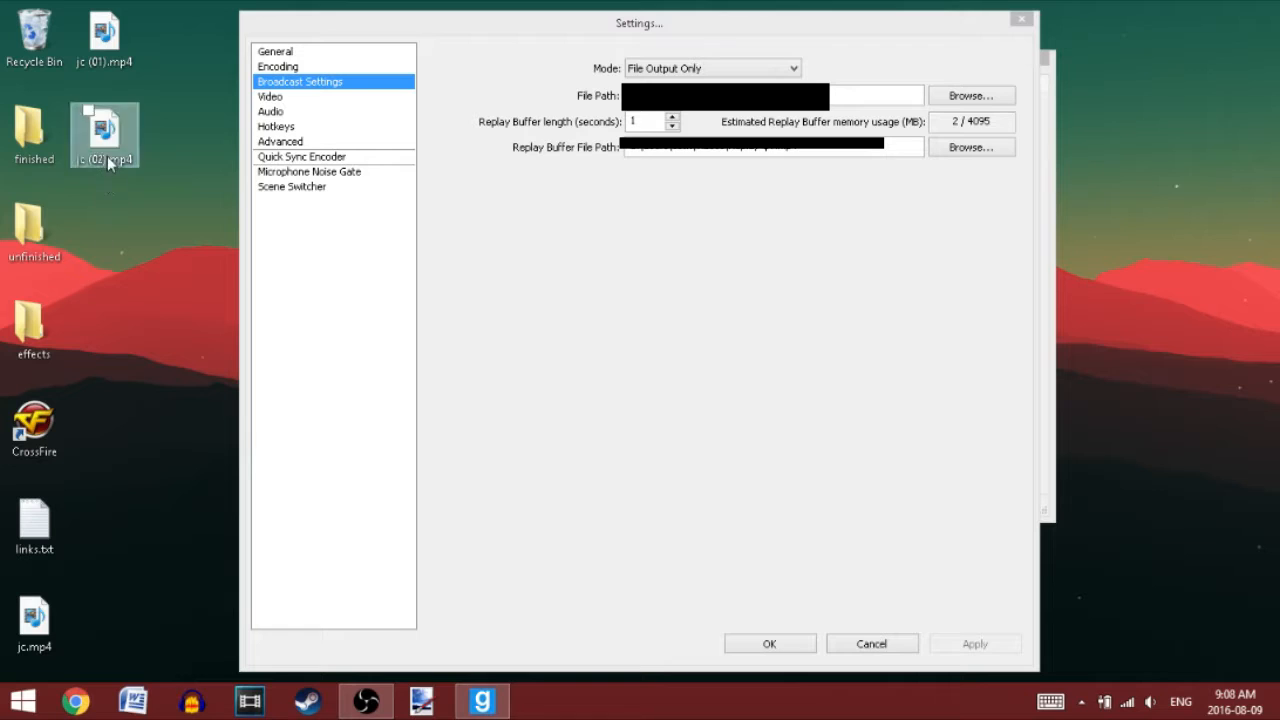
click(107, 156)
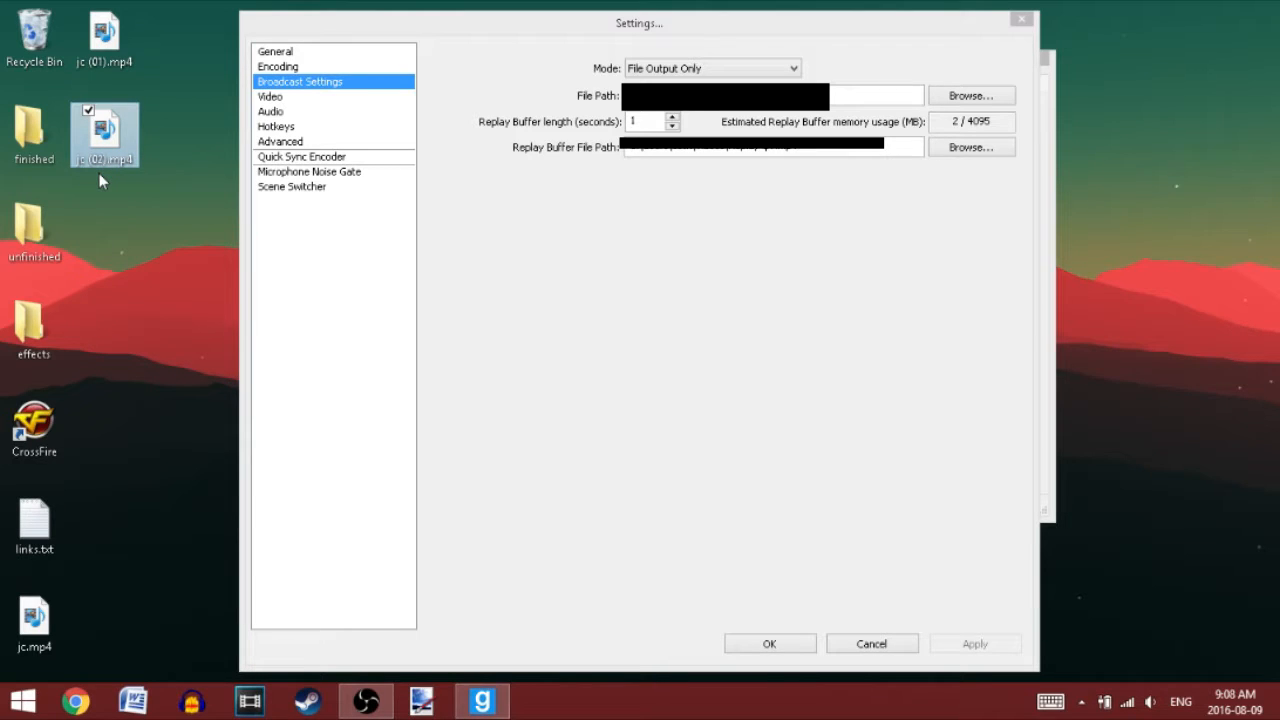
click(87, 48)
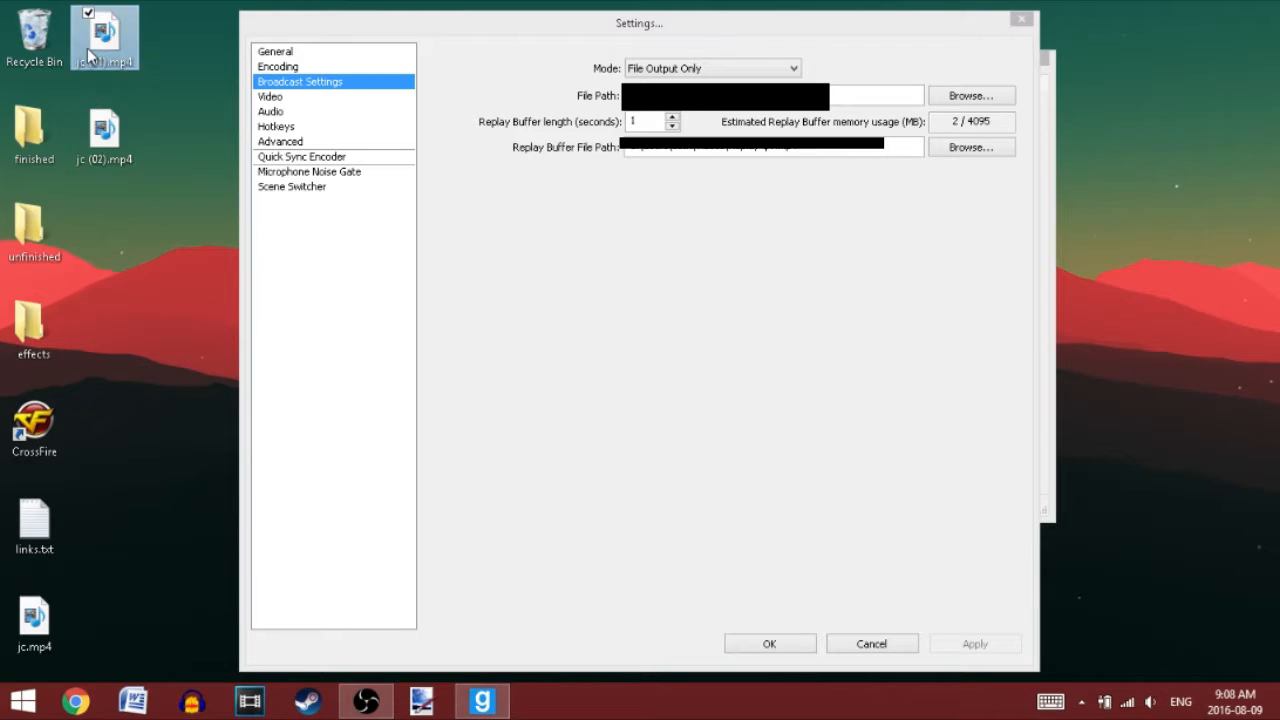
click(91, 254)
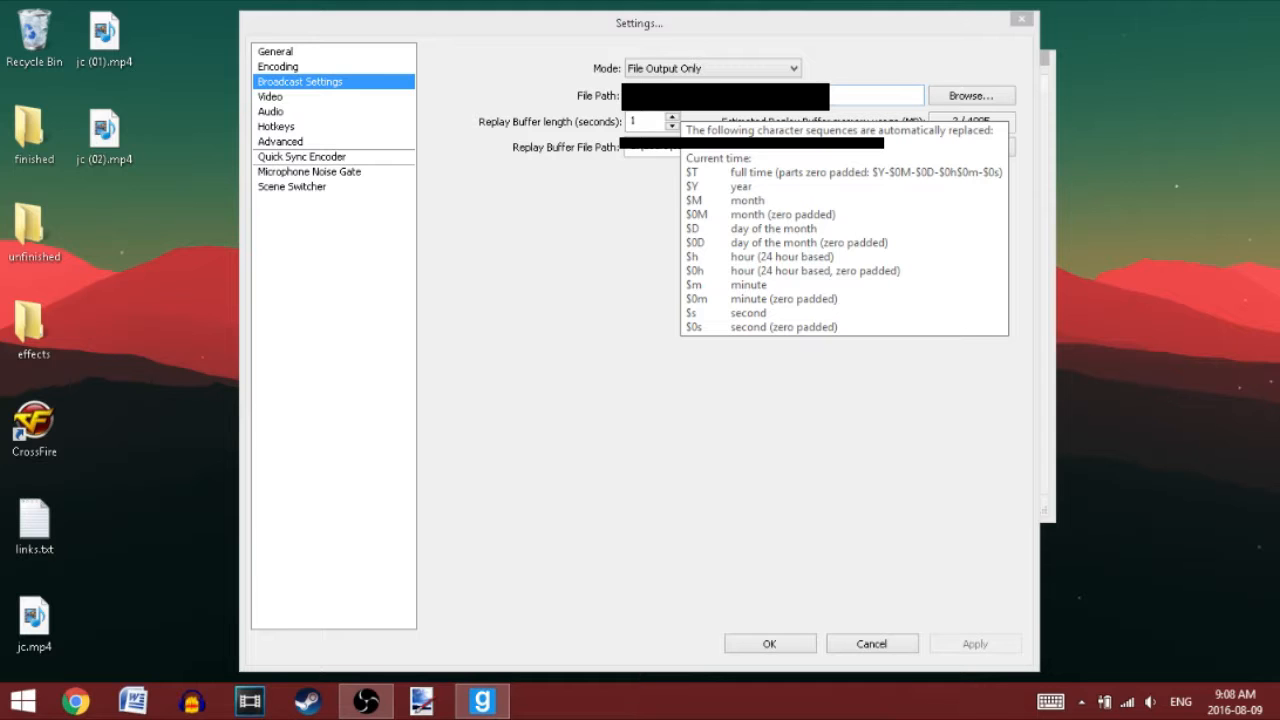
click(843, 84)
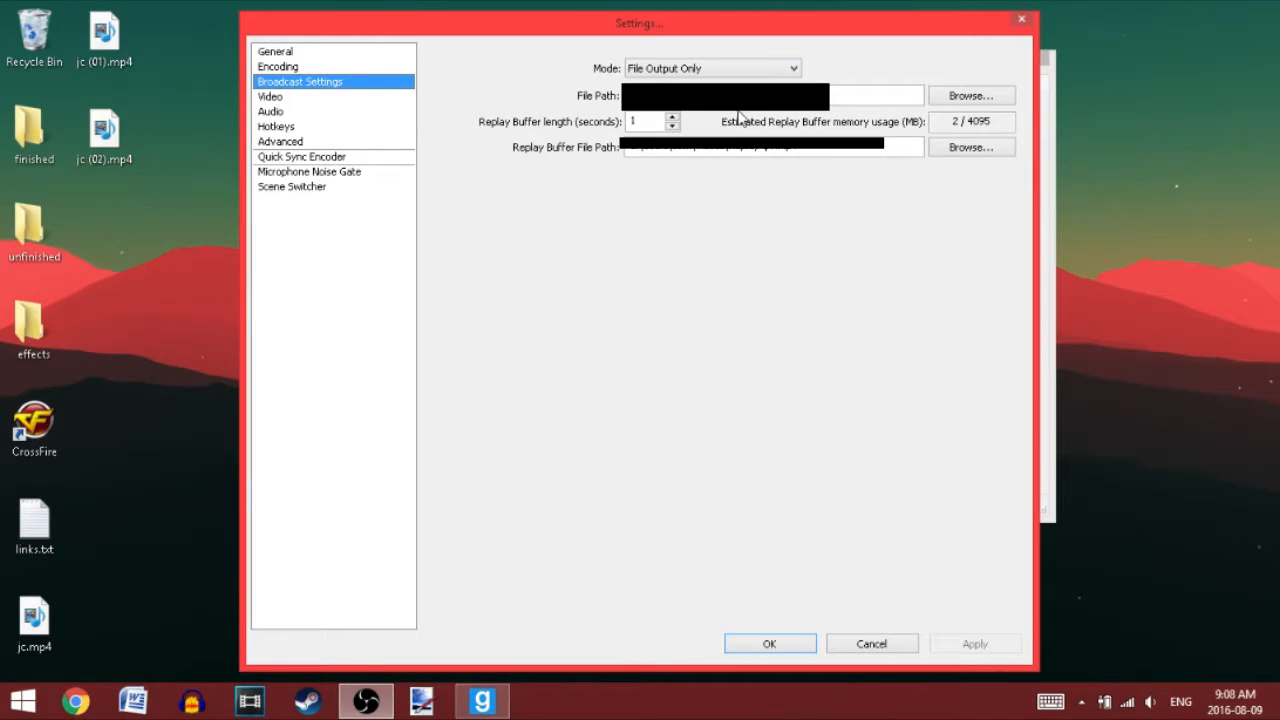
Step: Browse for the recording file path and open the unfinished folder on the Desktop
mouse_move(894, 88)
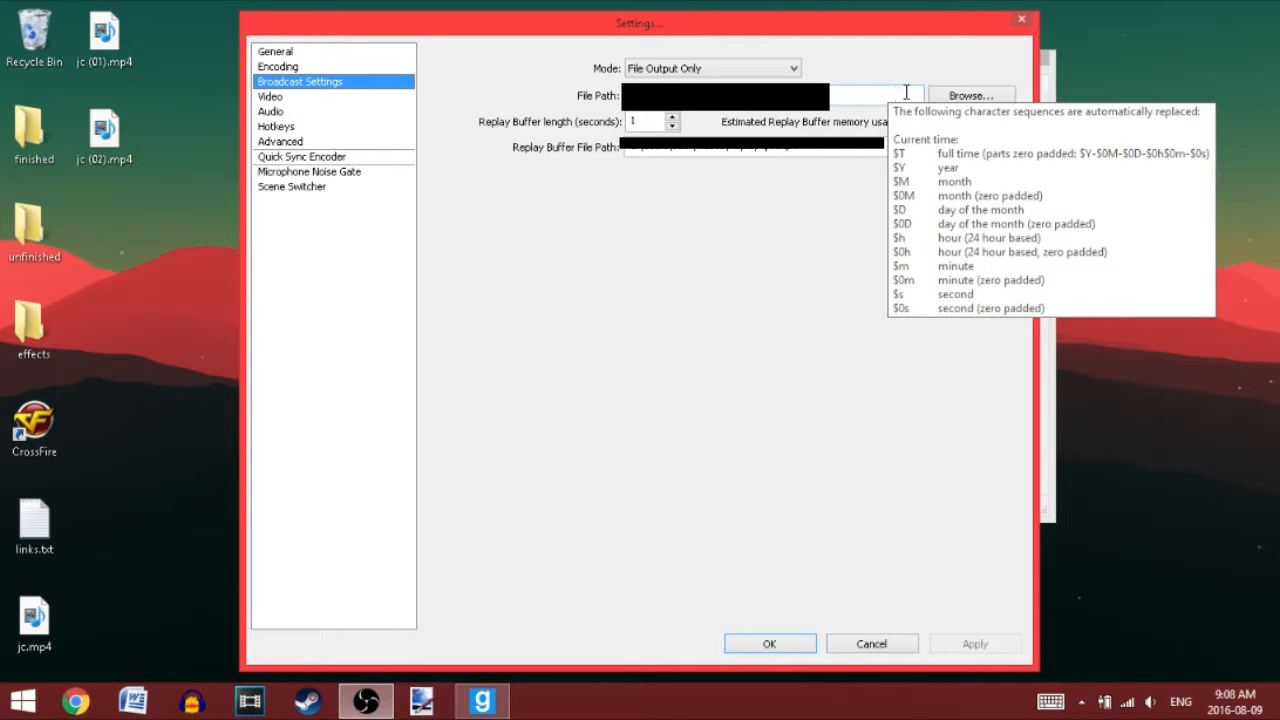
click(945, 97)
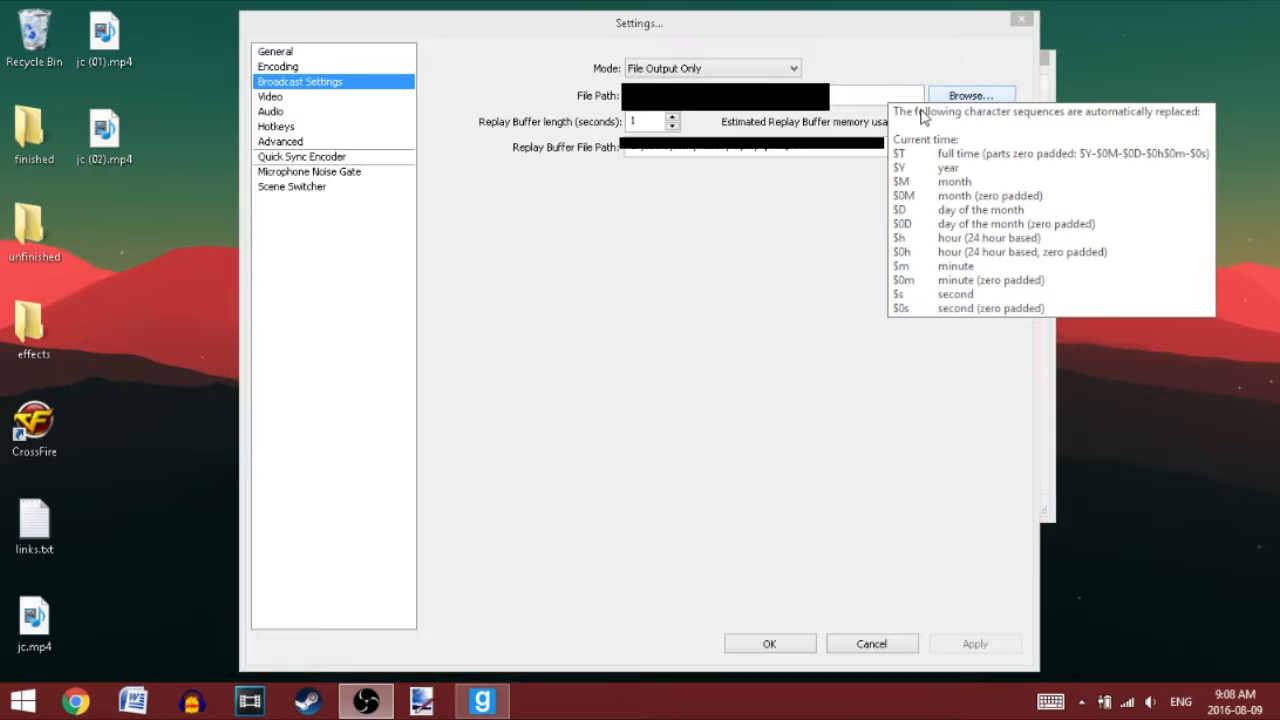
drag(390, 225, 386, 254)
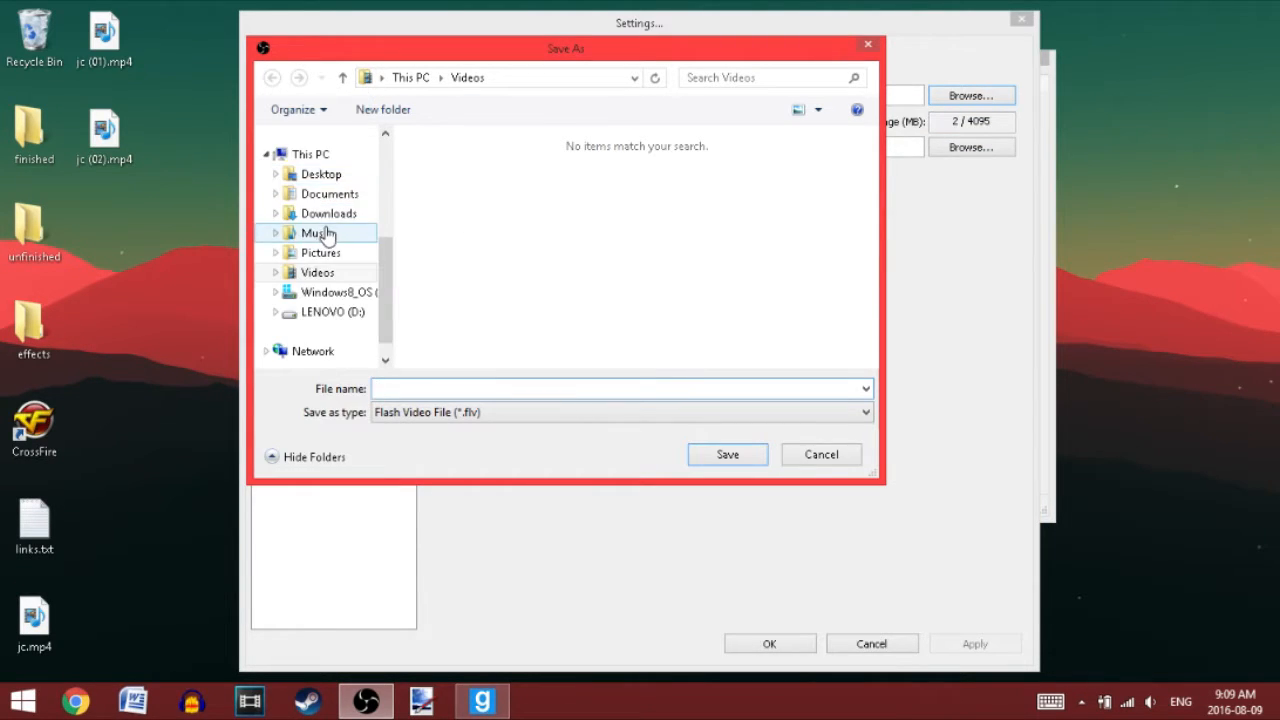
click(314, 176)
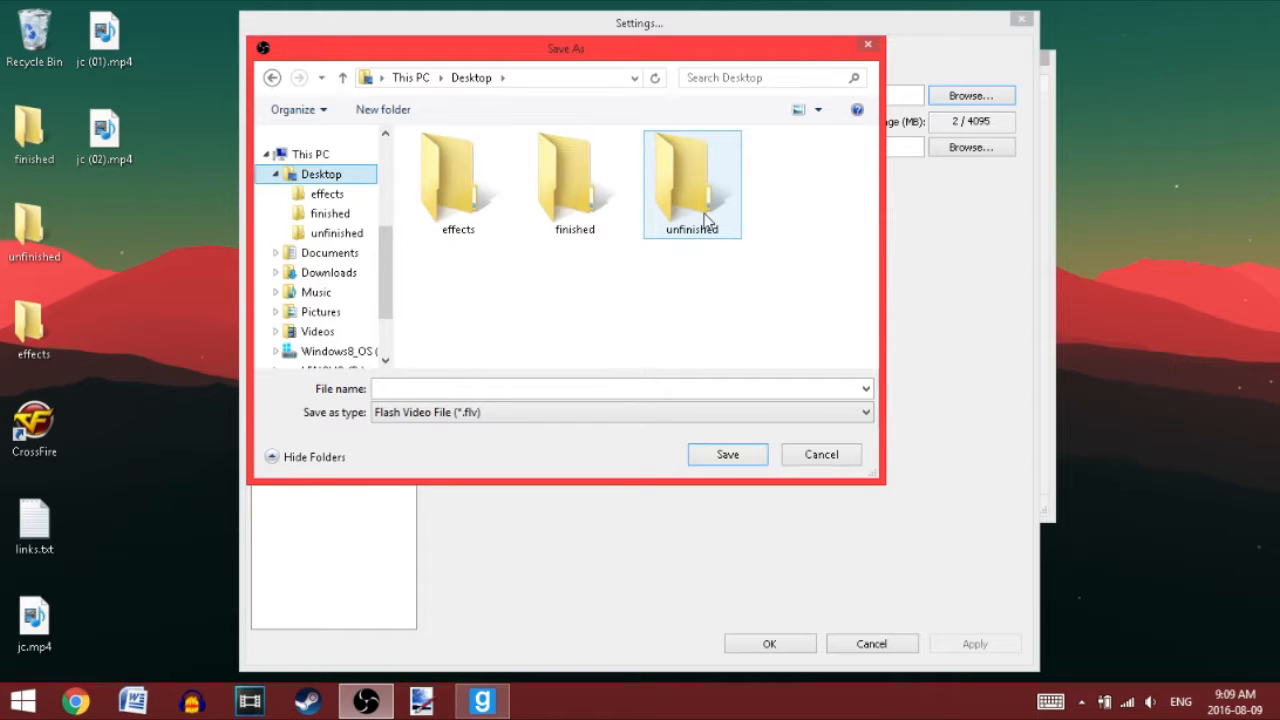
click(669, 180)
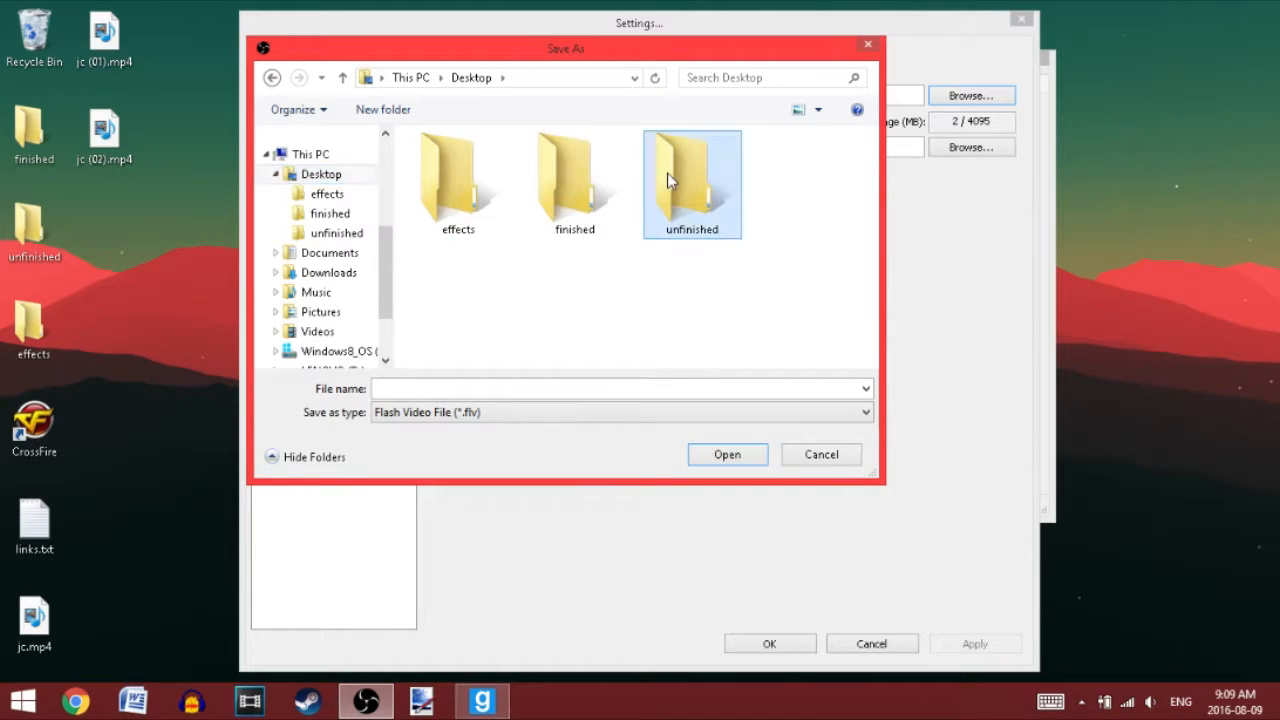
click(701, 455)
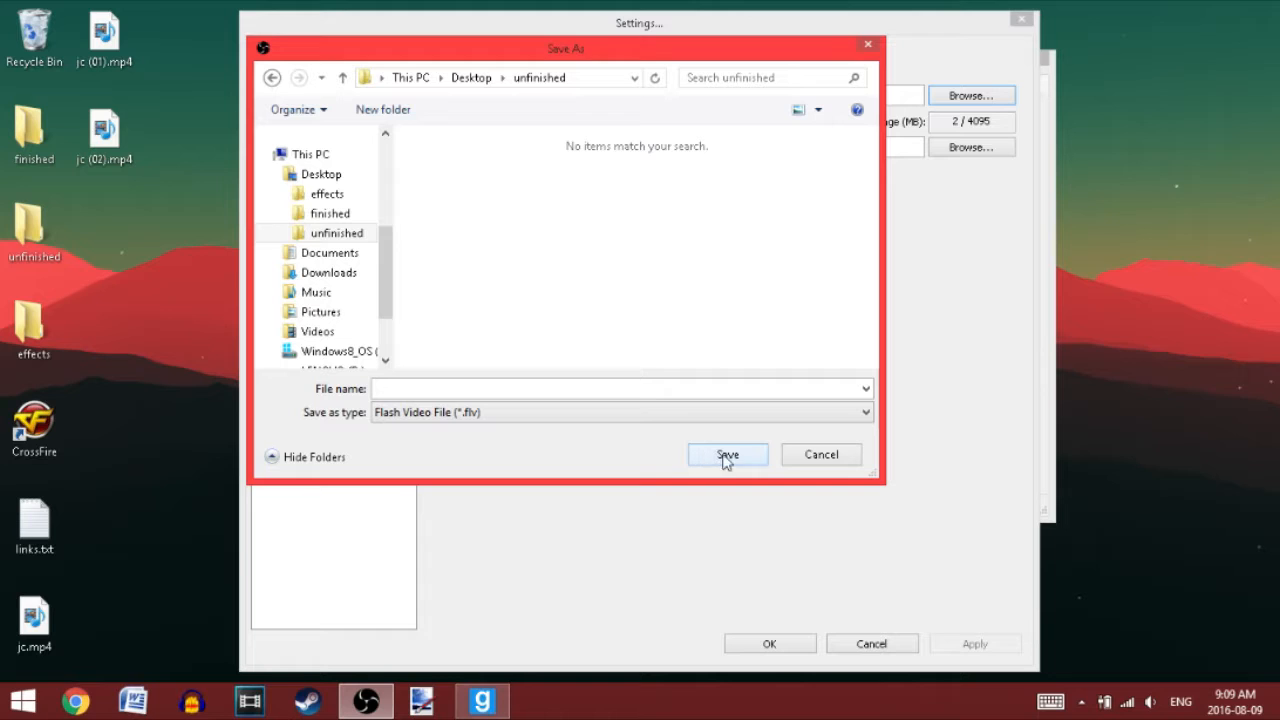
Step: Choose the MP4 File (*.mp4) type for the recording and try to save the path in the unfinished folder
click(496, 411)
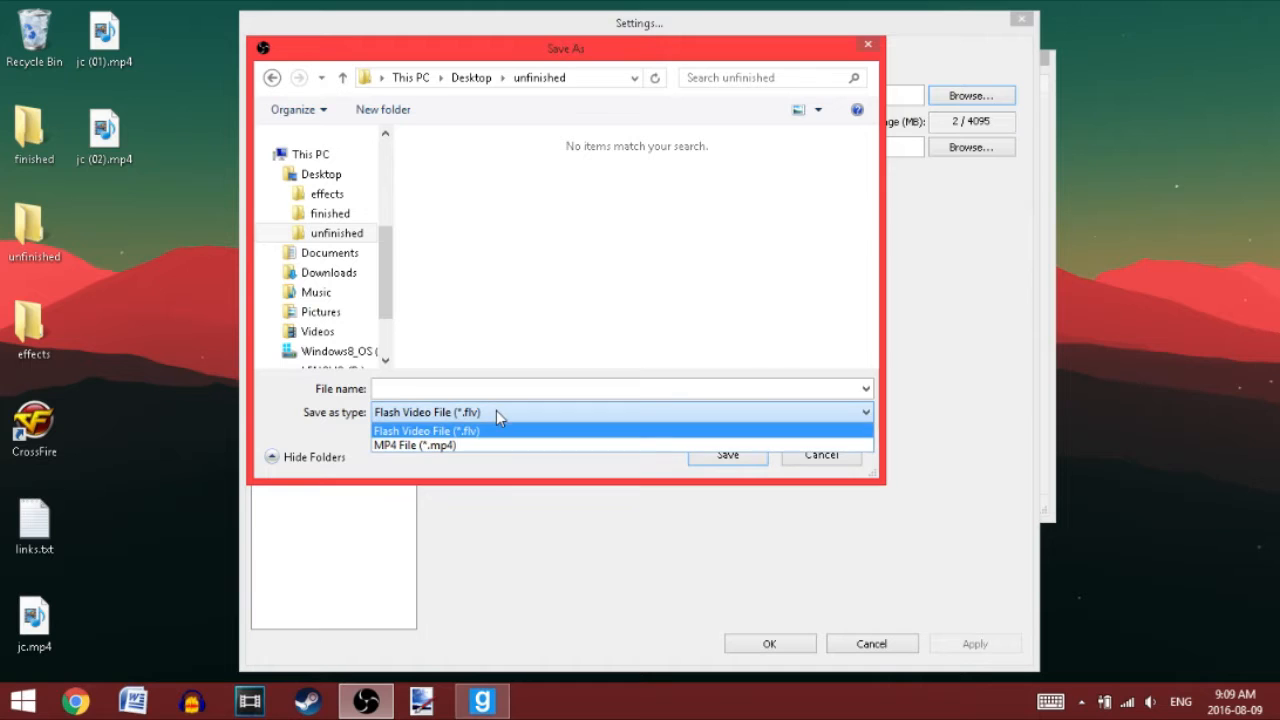
click(484, 446)
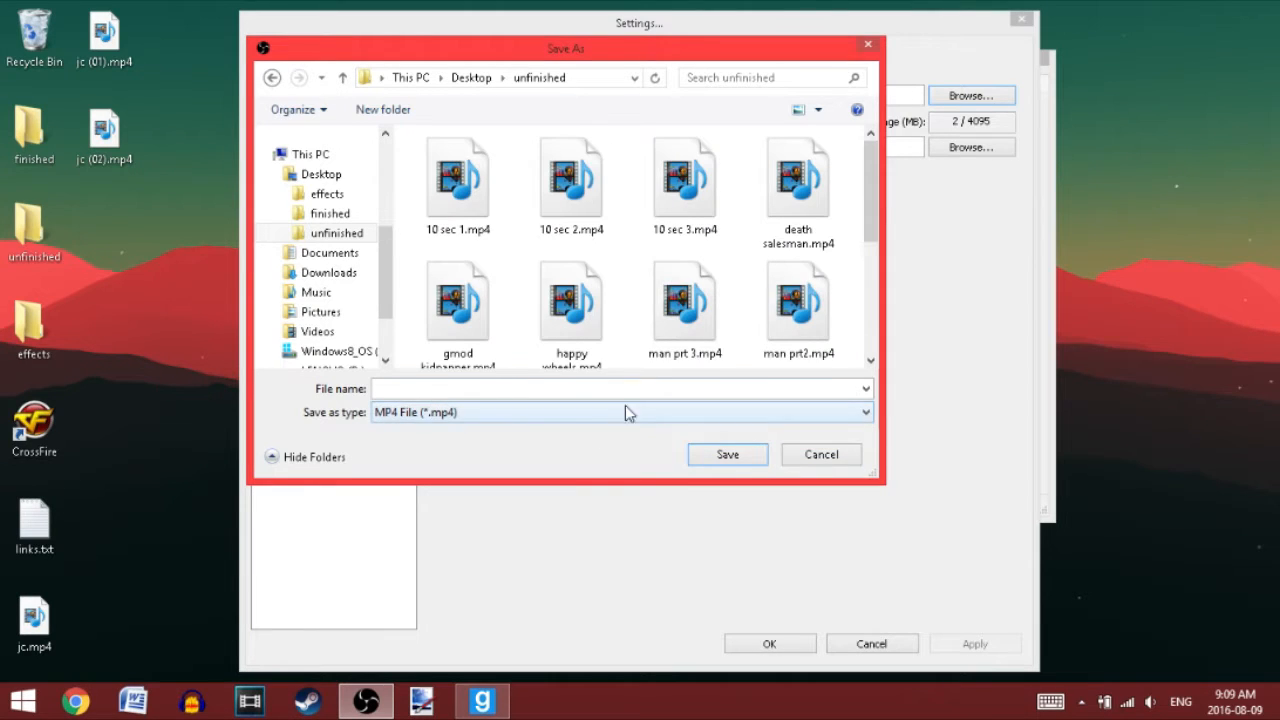
mouse_move(874, 205)
mouse_down()
mouse_move(870, 275)
mouse_move(870, 200)
mouse_up()
click(727, 462)
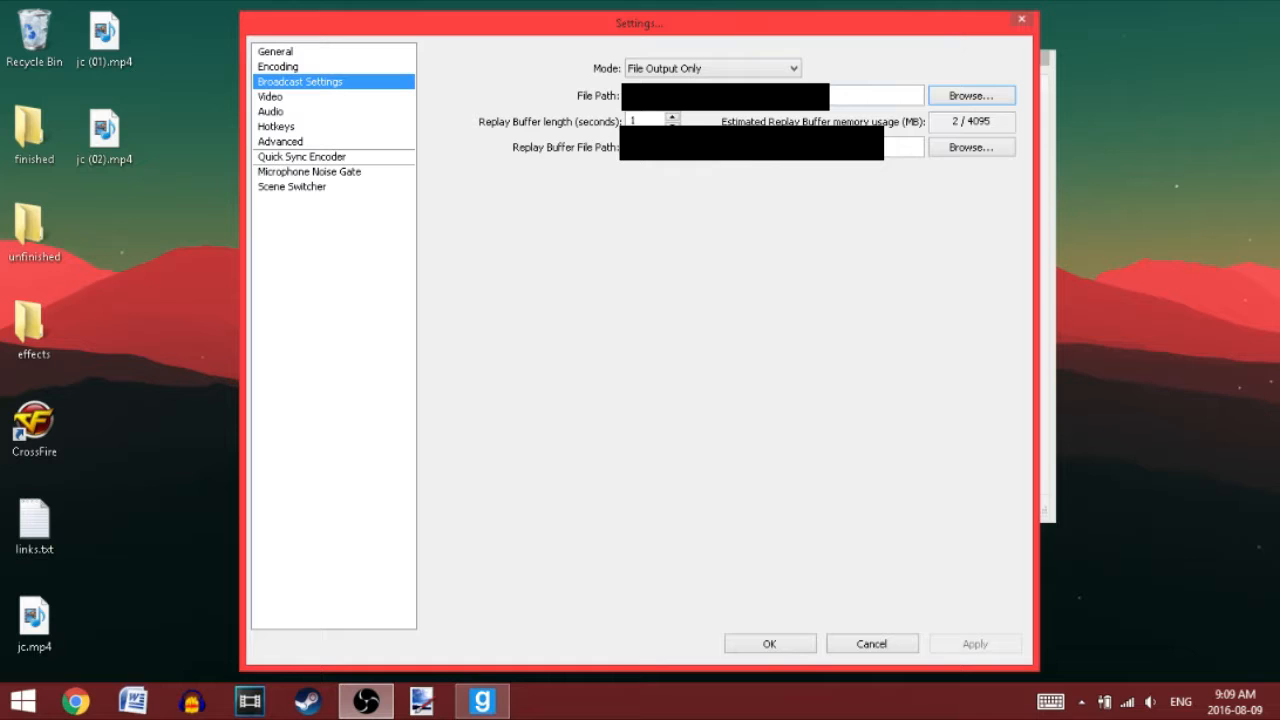
Step: Open the video settings and examine the available video adapters
mouse_move(674, 93)
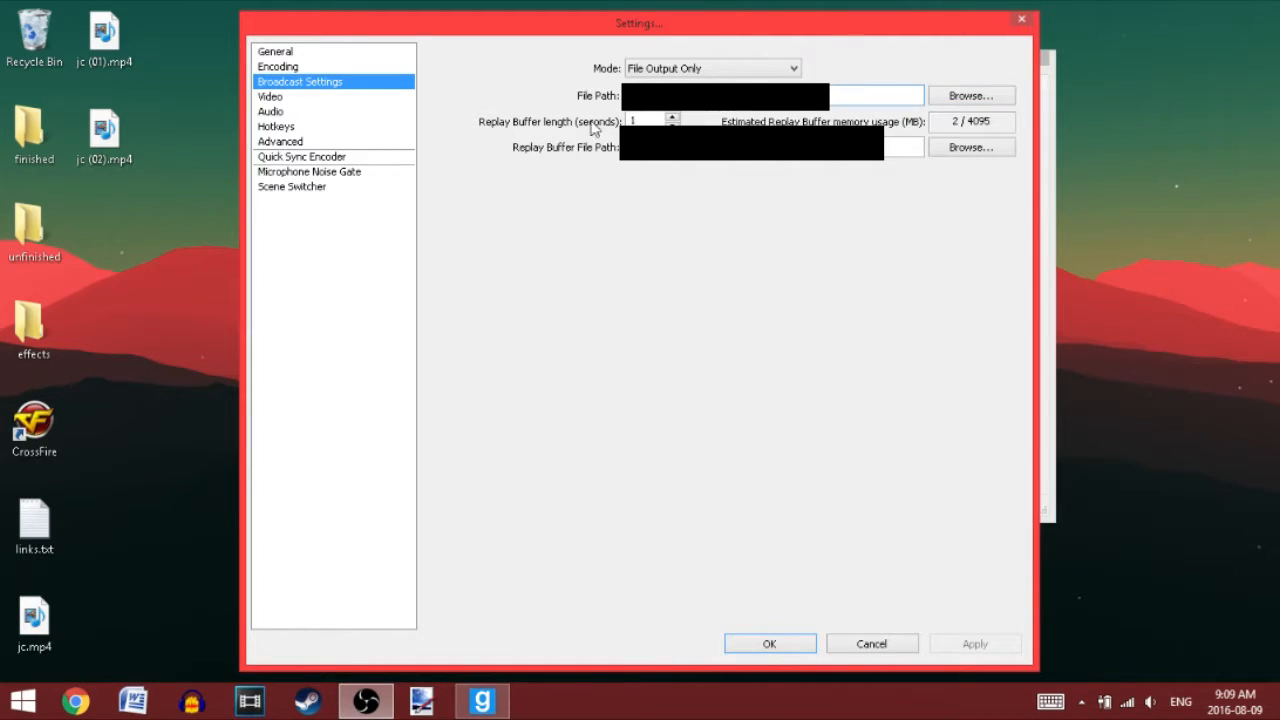
mouse_move(724, 147)
click(300, 98)
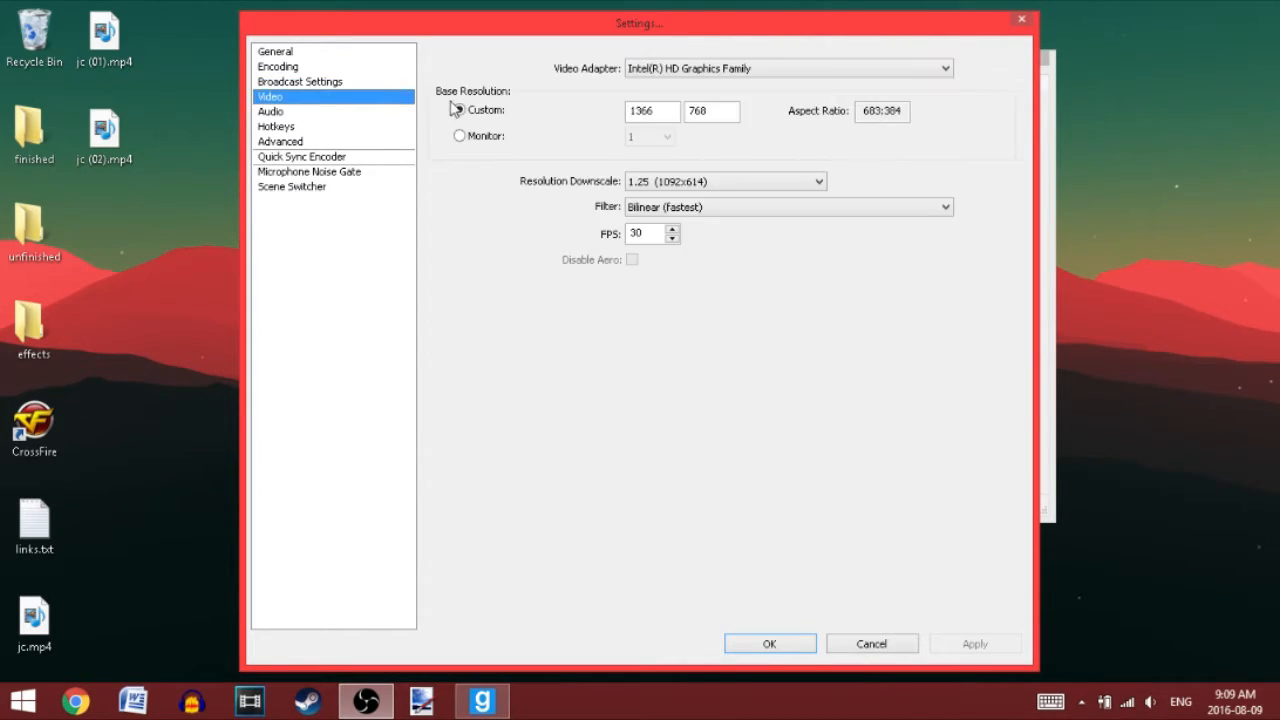
click(665, 70)
click(665, 72)
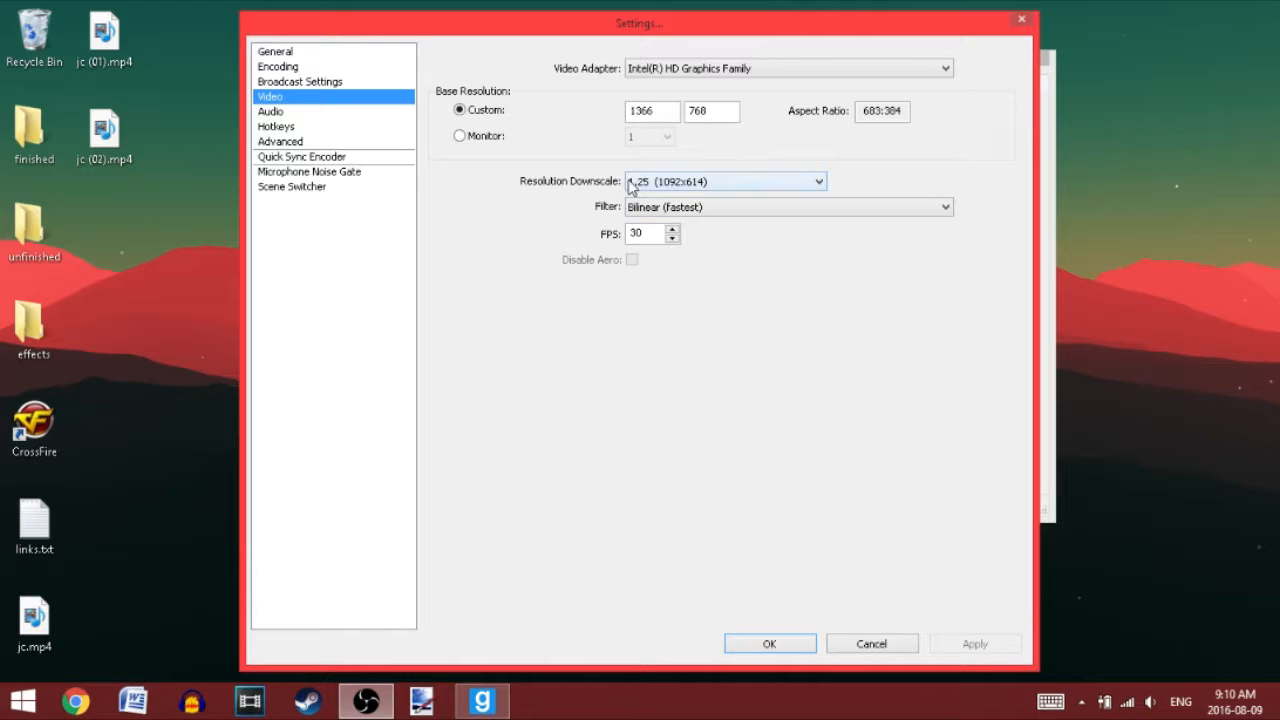
Step: Review the resolution downscale filter options and select Bilinear (fastest)
click(668, 210)
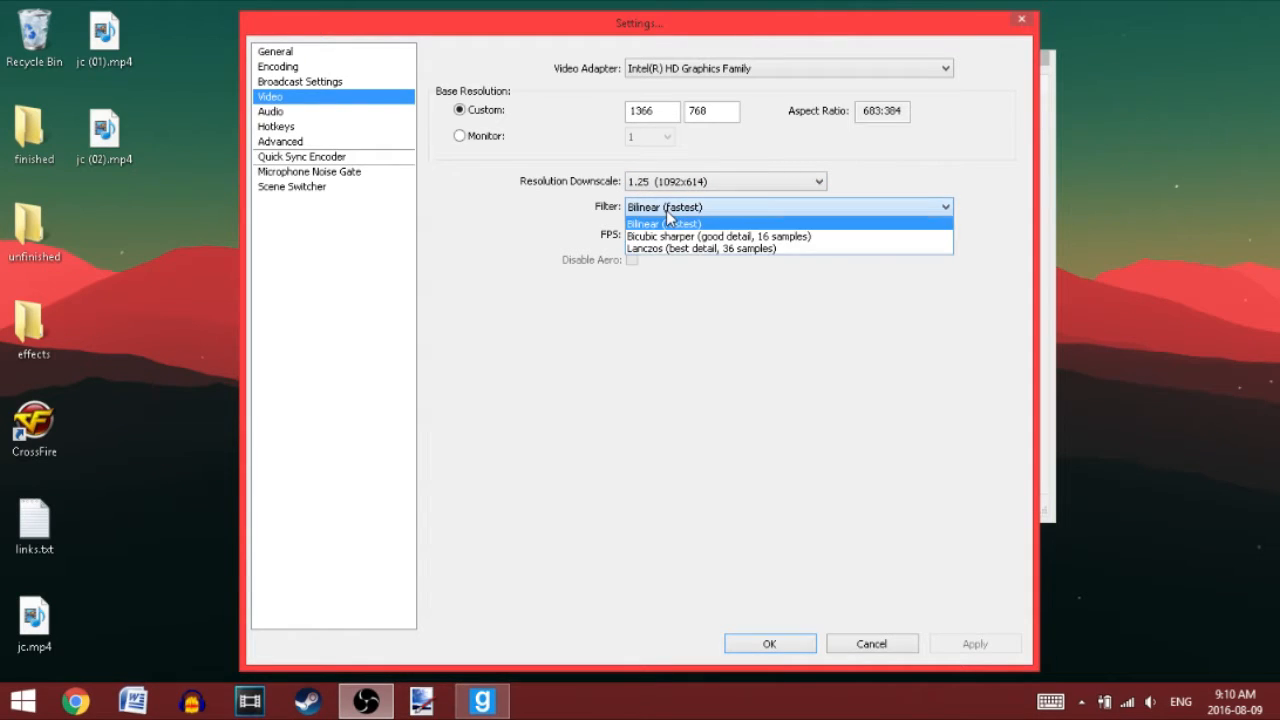
click(668, 220)
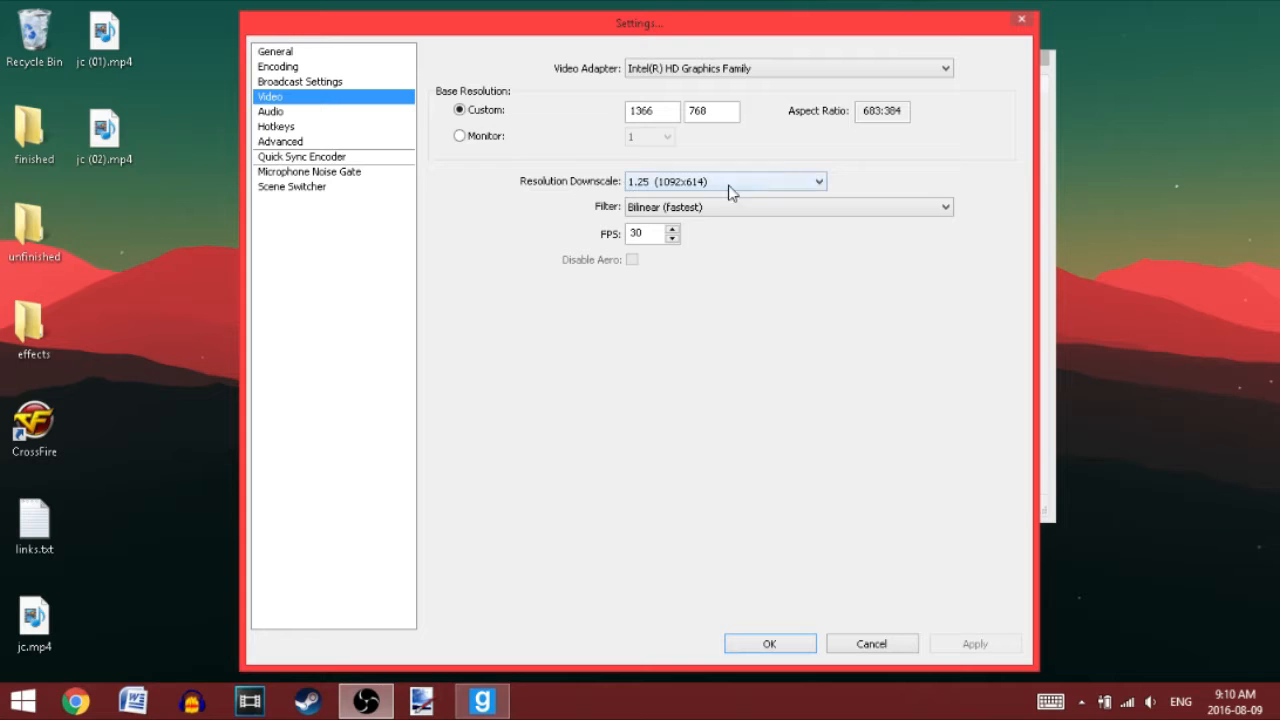
click(645, 210)
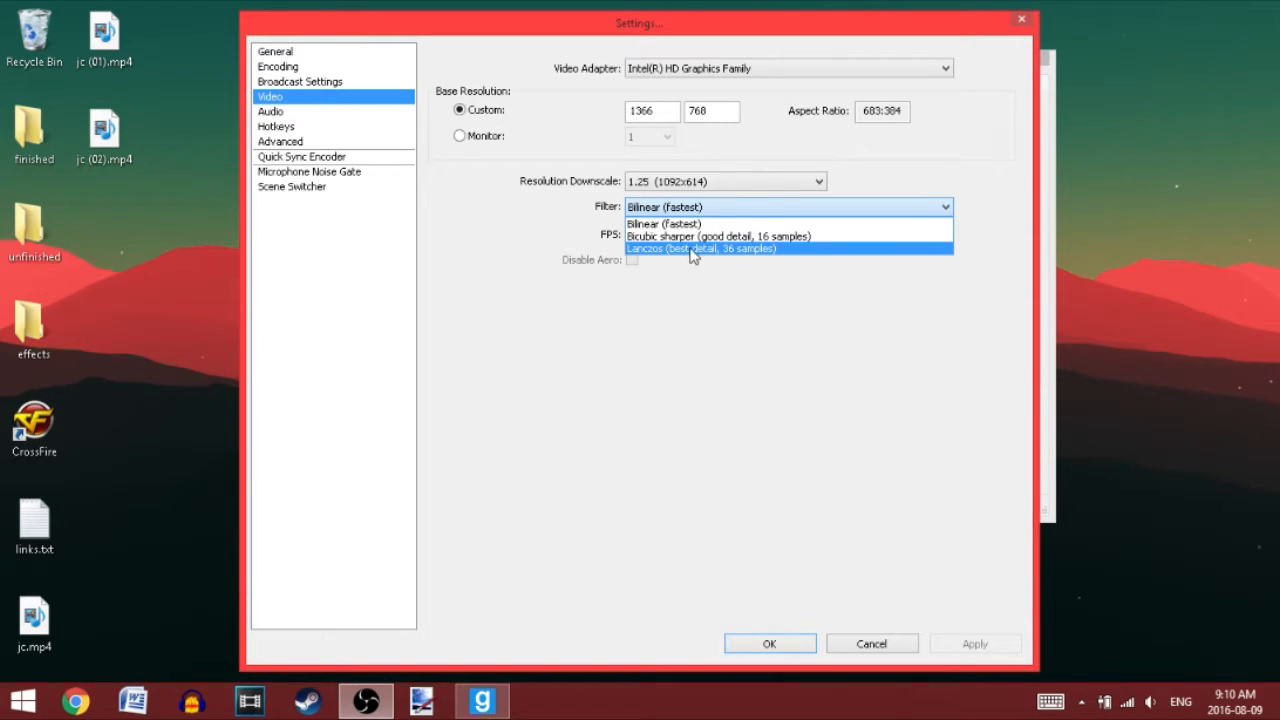
click(680, 224)
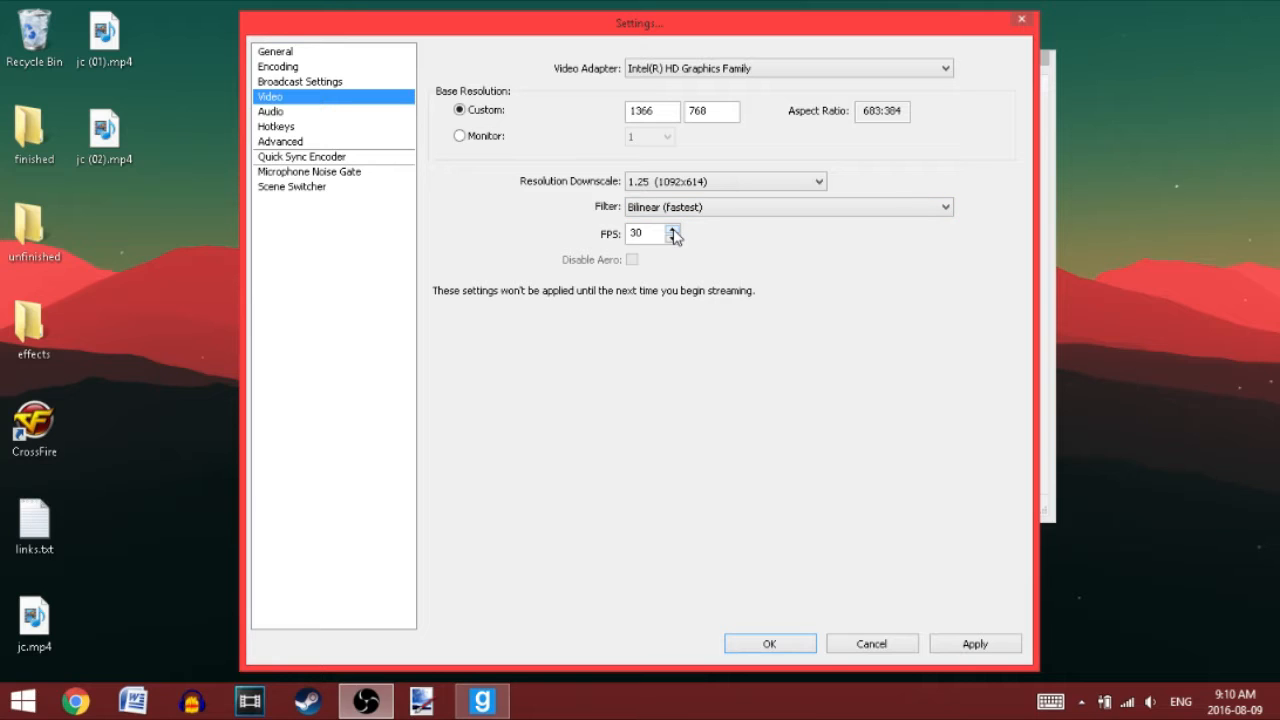
Step: Try adjusting the video FPS value, and discard the unsaved video changes while switching to the audio settings
click(673, 230)
click(673, 239)
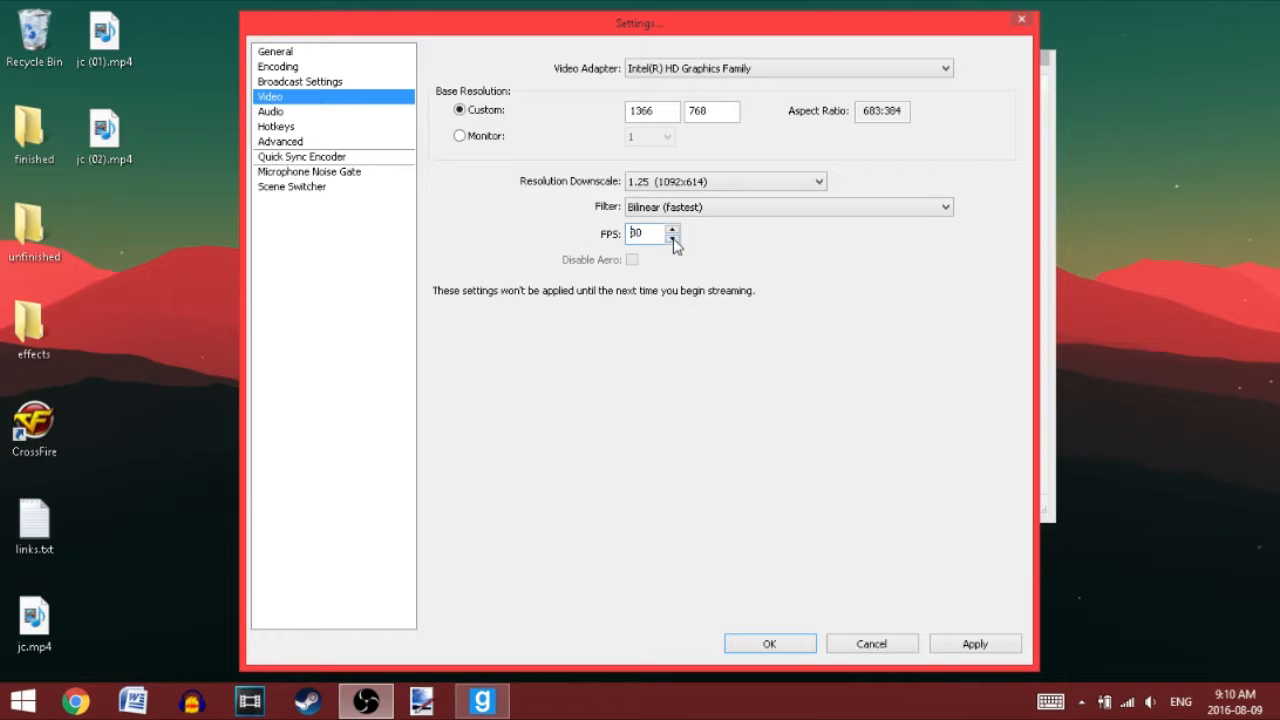
click(642, 233)
click(361, 111)
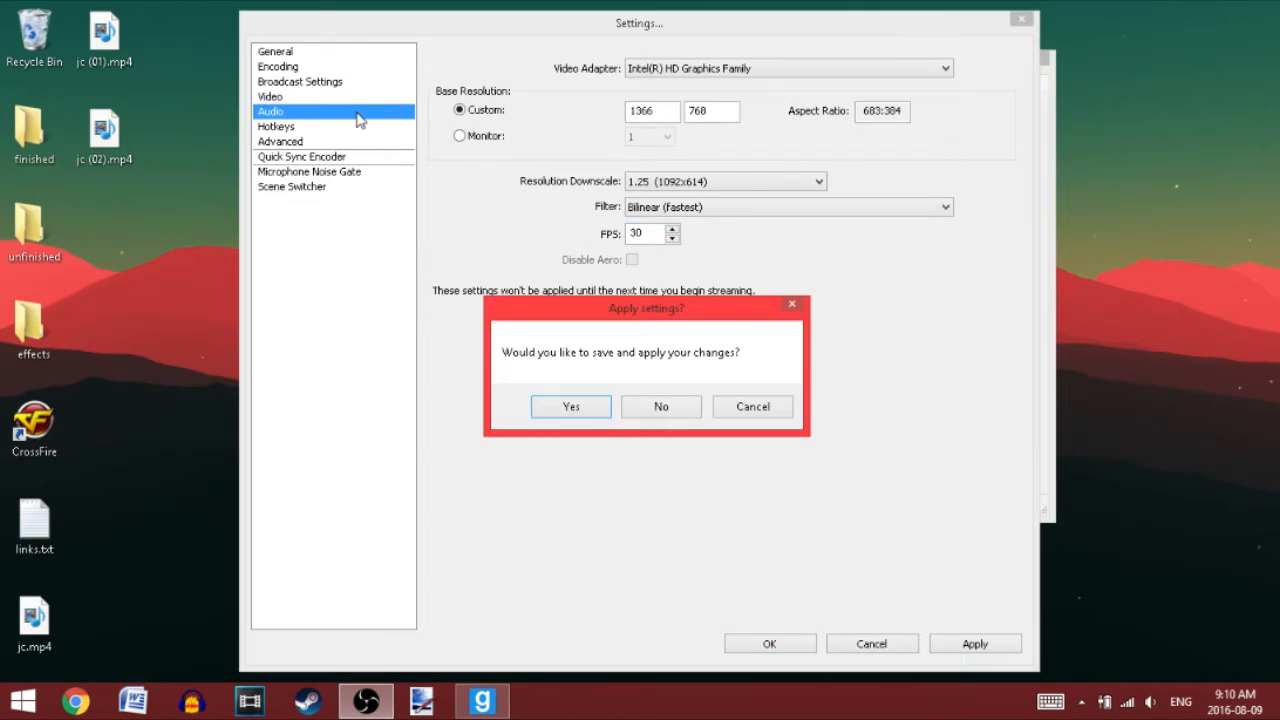
click(677, 407)
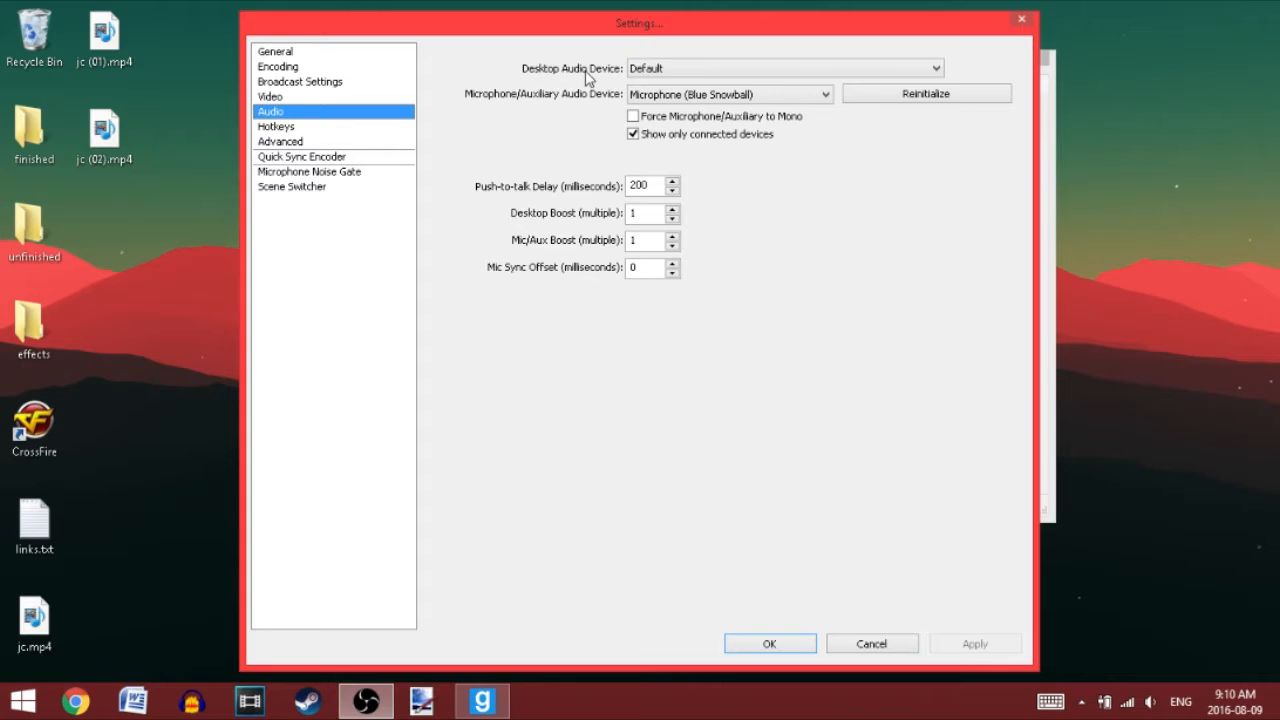
Step: Review the available desktop audio devices and microphone/auxiliary audio devices without changing the selection
click(645, 68)
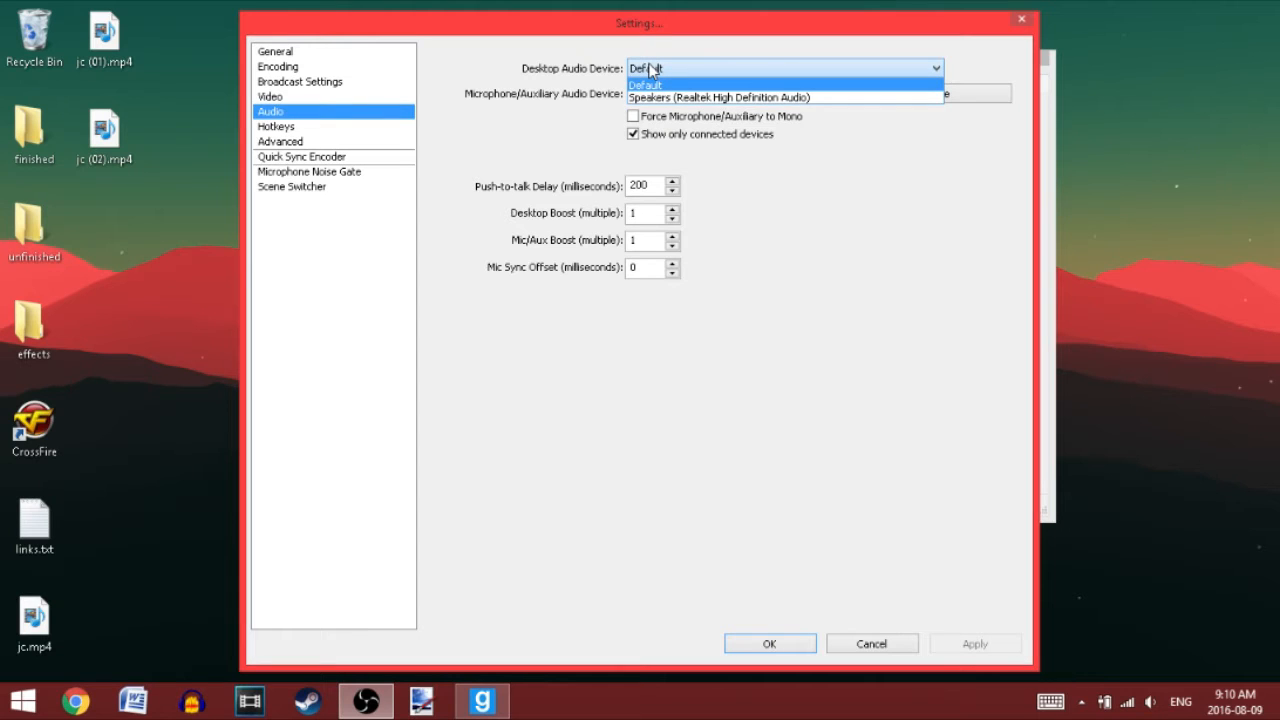
click(648, 68)
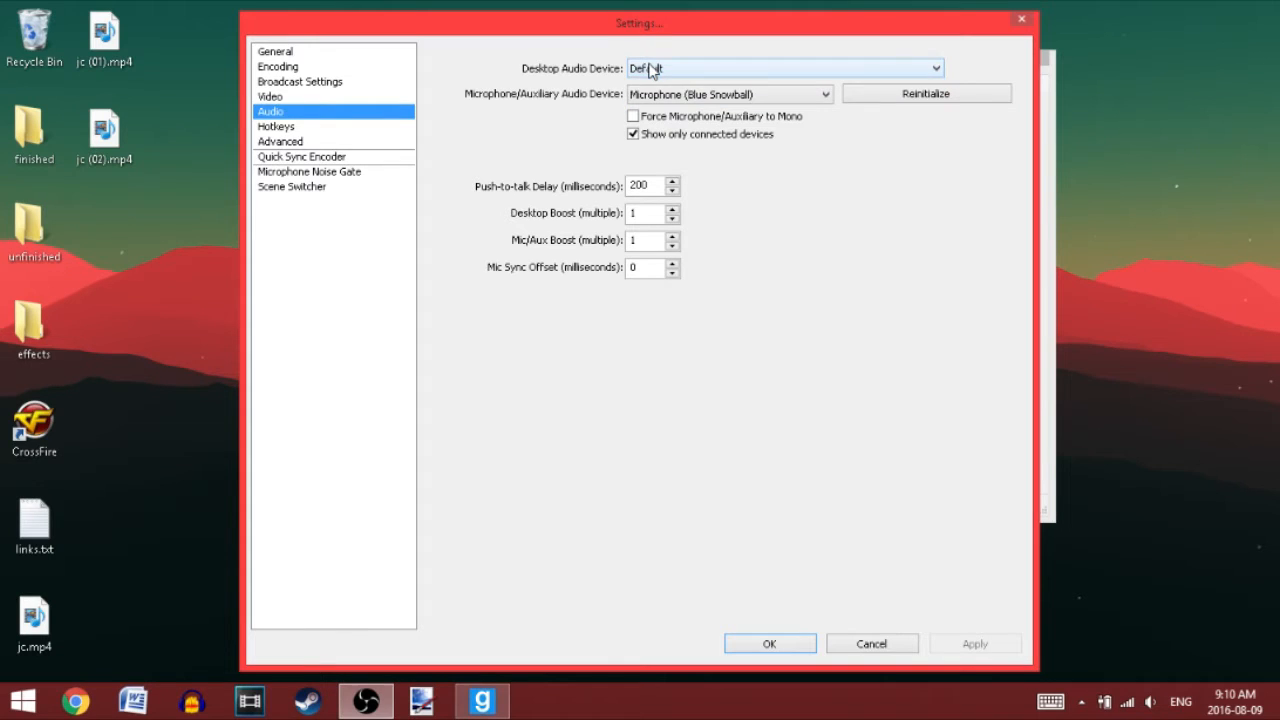
click(758, 68)
click(732, 64)
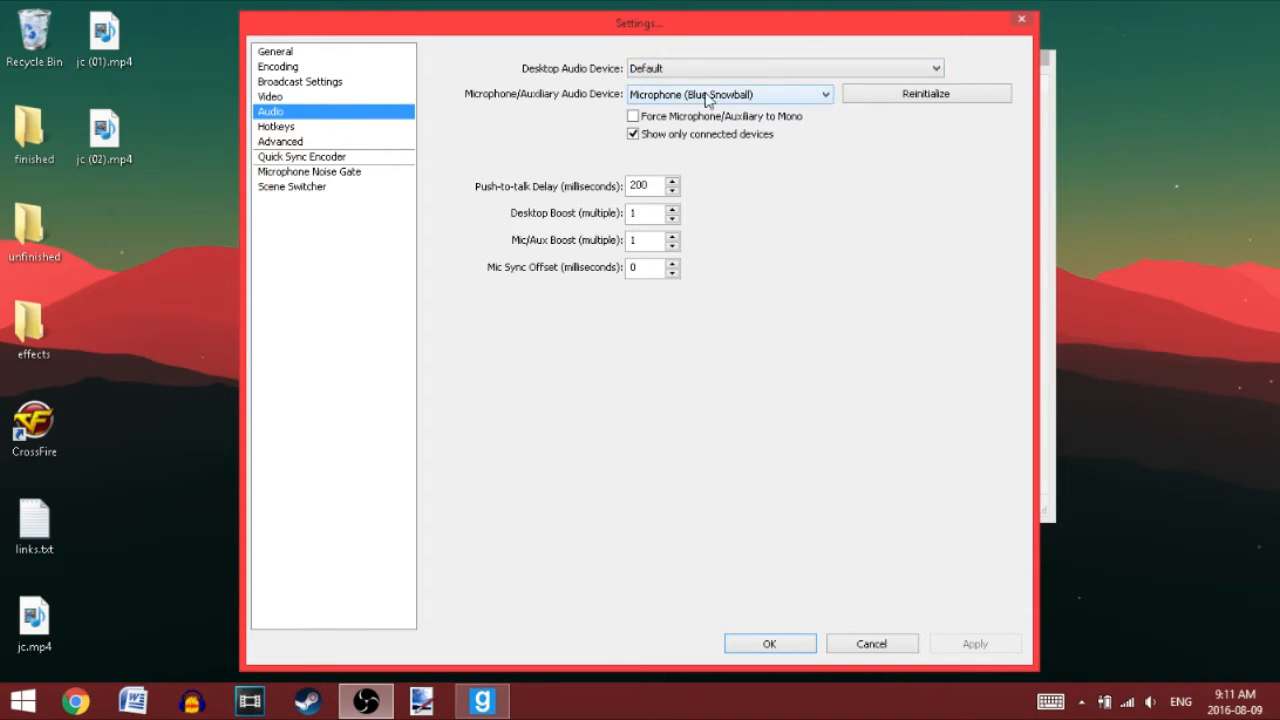
click(649, 99)
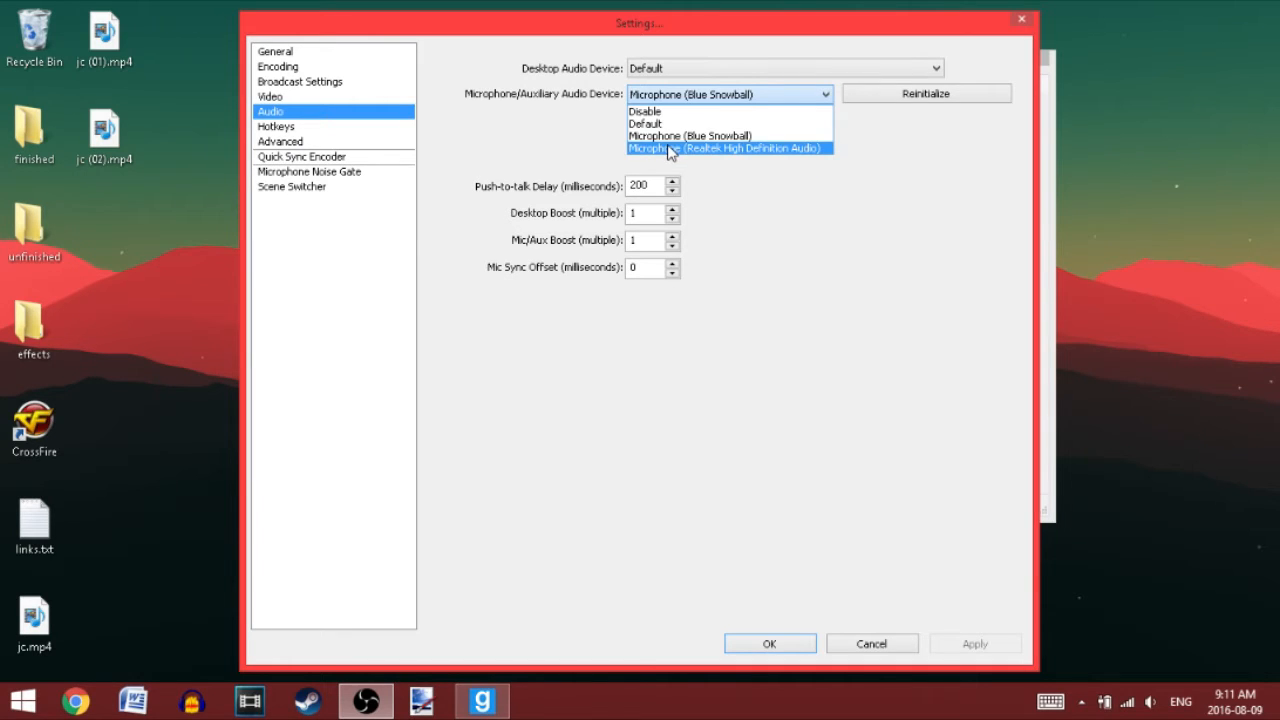
click(680, 94)
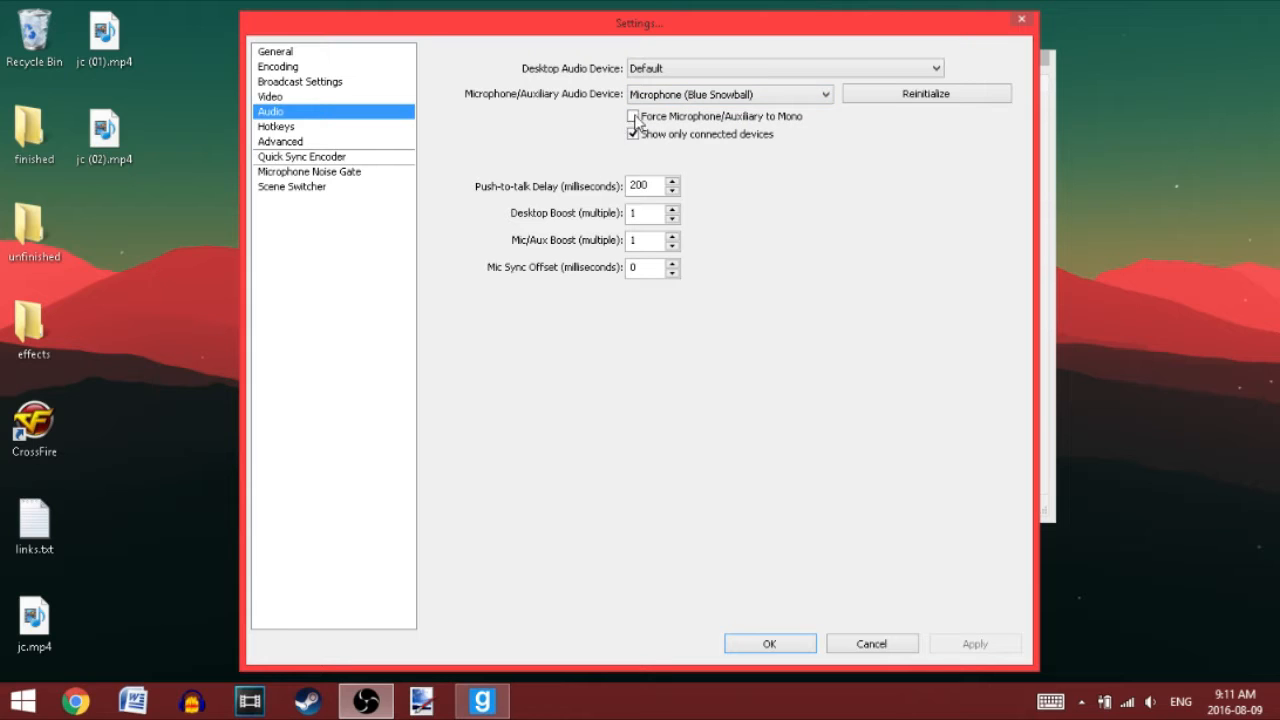
Step: Examine the hotkeys, advanced, Quick Sync encoder, microphone noise gate and scene switcher settings, and close the settings without saving
click(300, 128)
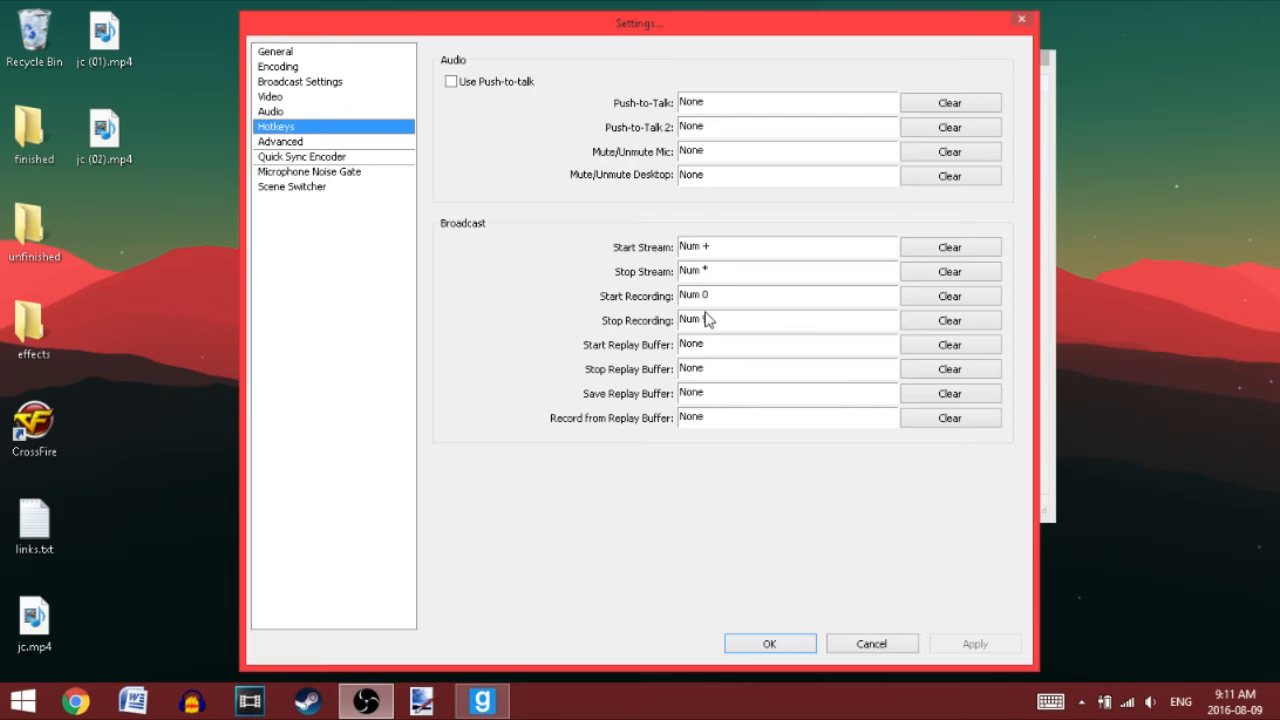
click(323, 143)
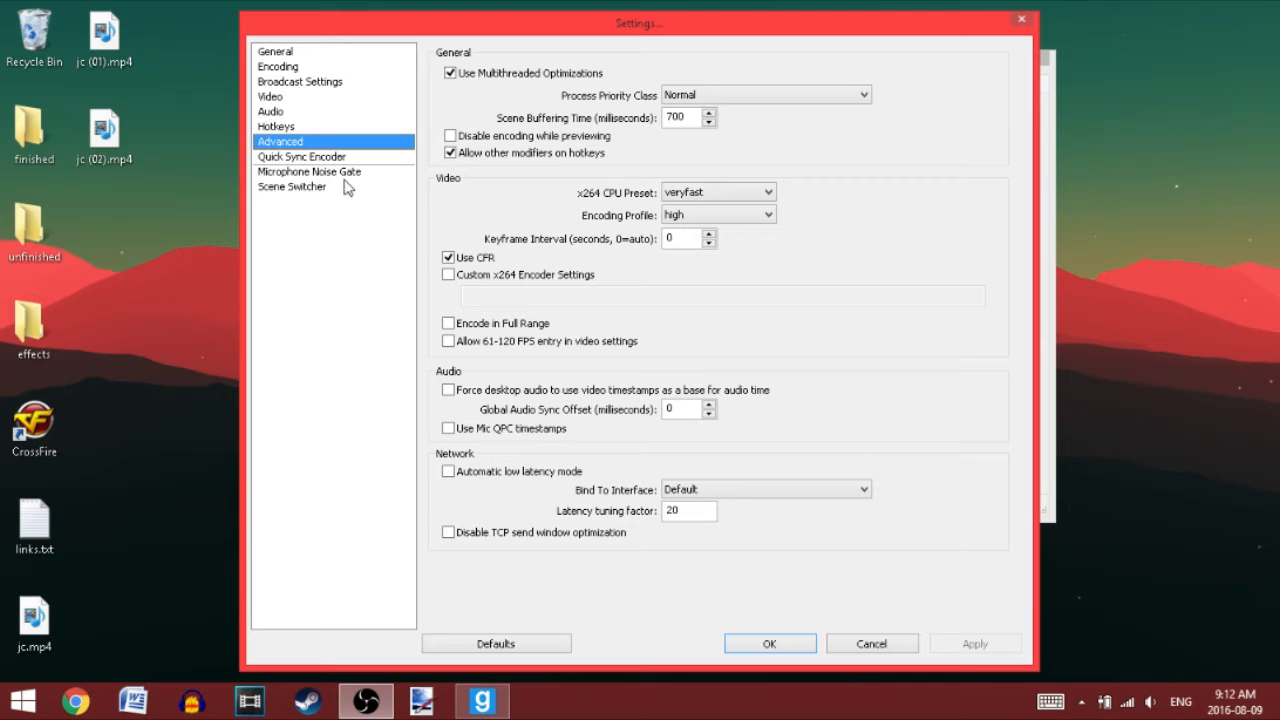
click(318, 157)
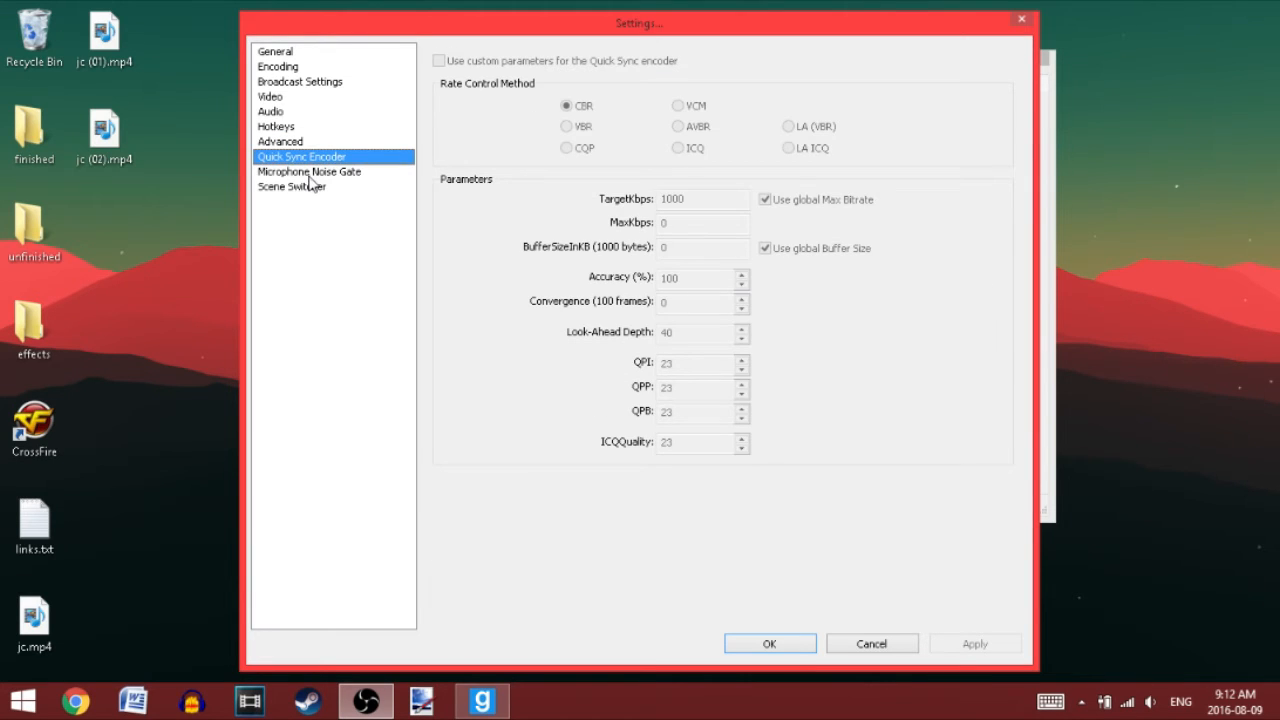
click(312, 173)
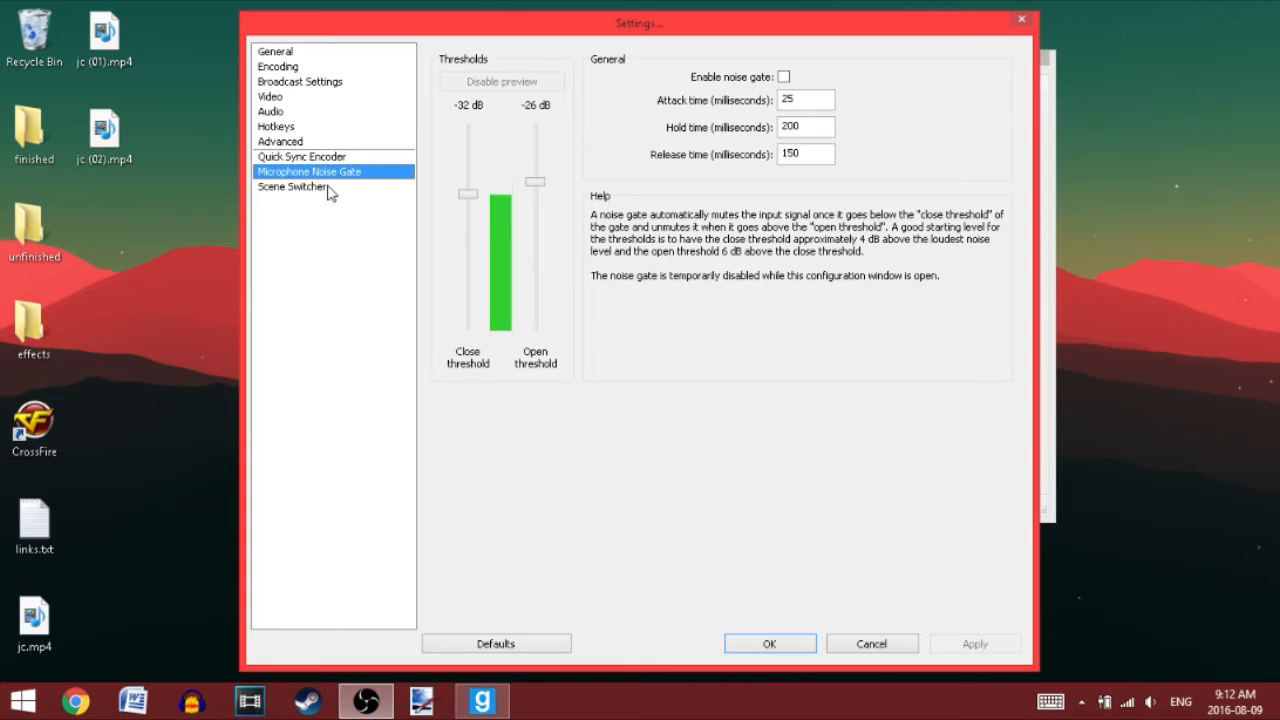
click(330, 190)
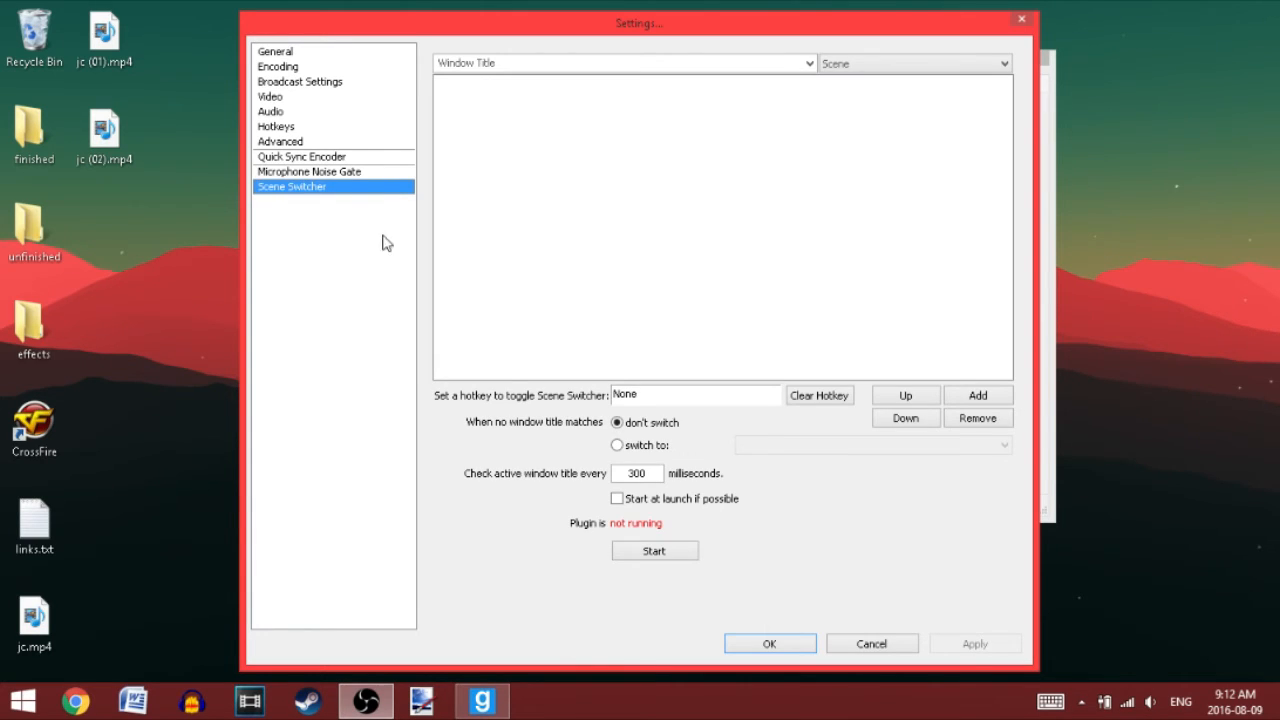
click(857, 645)
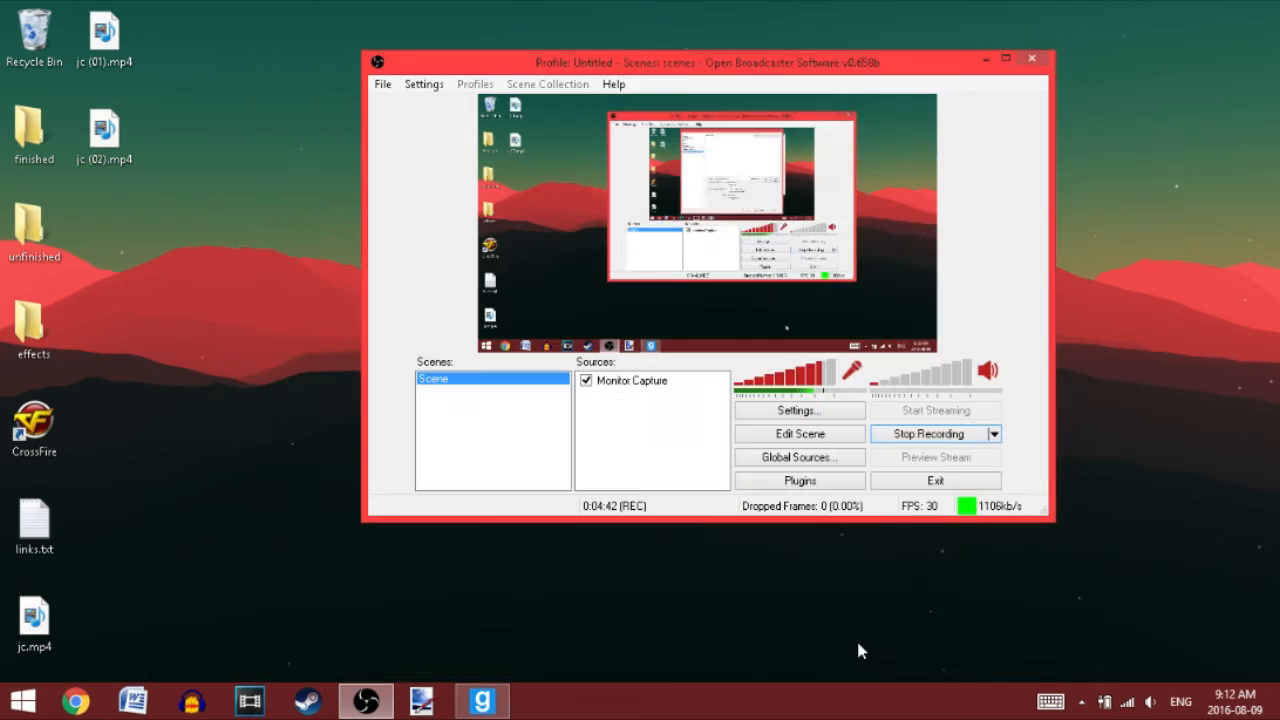